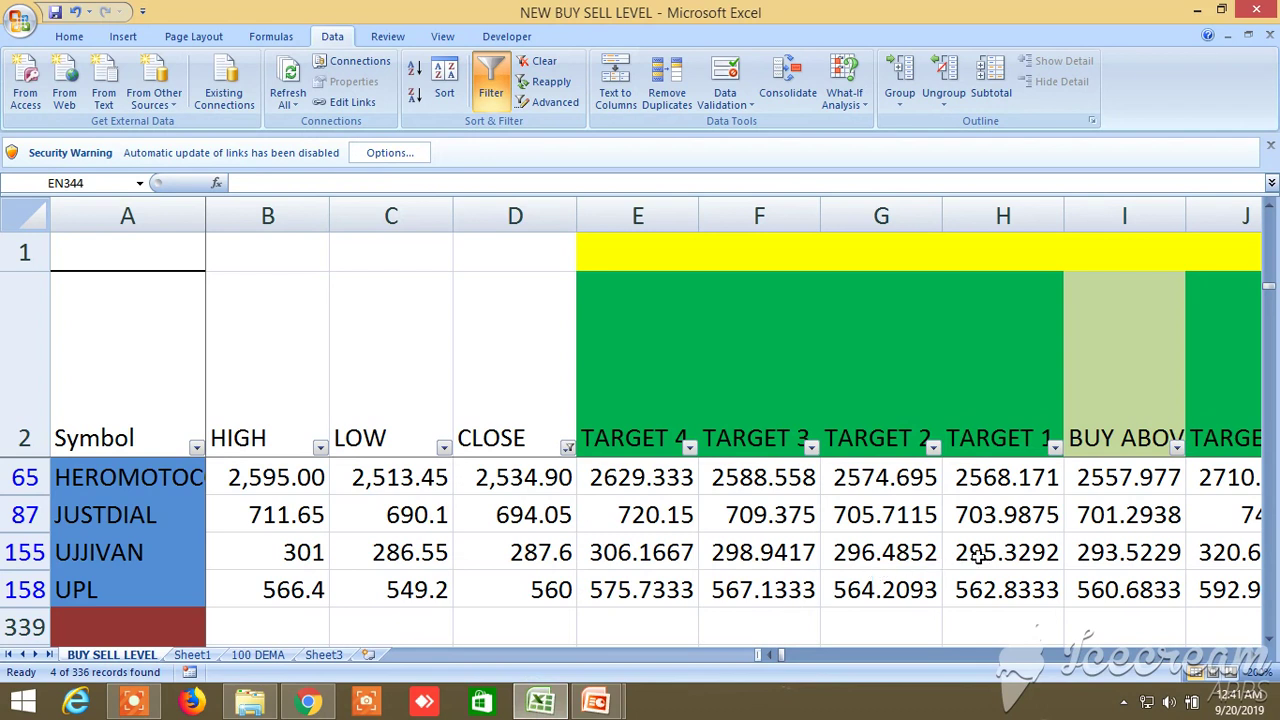
Review the buy-side level headers, selecting BUY ABOVE, TARGET 1, TARGET 4, TARGET 5 and TARGET 8 in row 2.
{"action": "left_click", "coordinate": [1126, 380]}
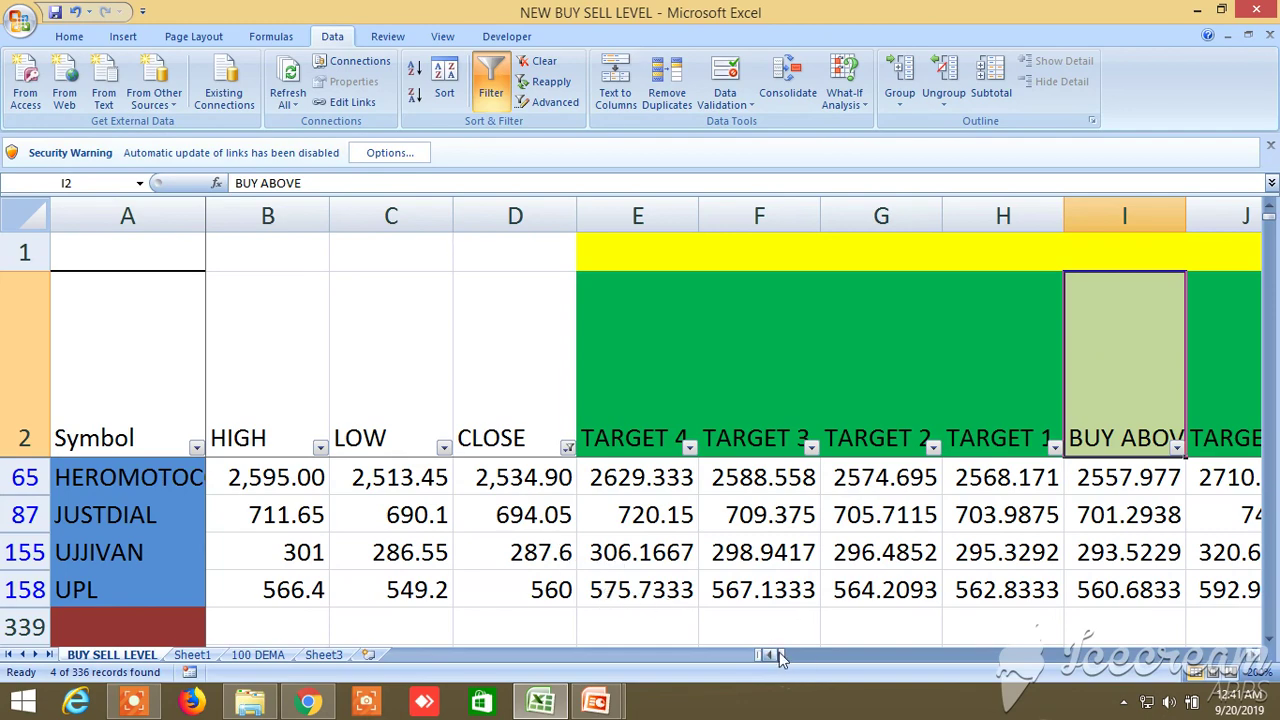
{"action": "mouse_move", "coordinate": [779, 652]}
{"action": "left_mouse_down"}
{"action": "mouse_move", "coordinate": [908, 650]}
{"action": "mouse_move", "coordinate": [769, 658]}
{"action": "left_mouse_up"}
{"action": "left_click", "coordinate": [1010, 384]}
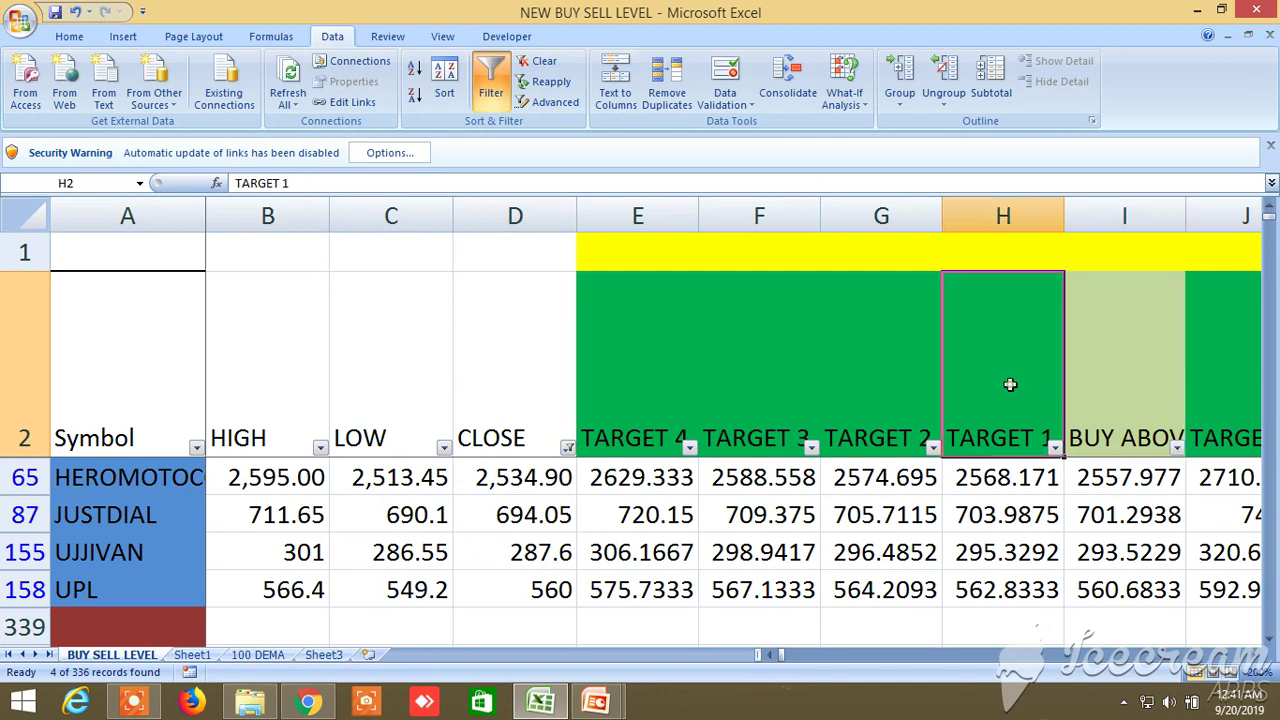
{"action": "left_click", "coordinate": [621, 373]}
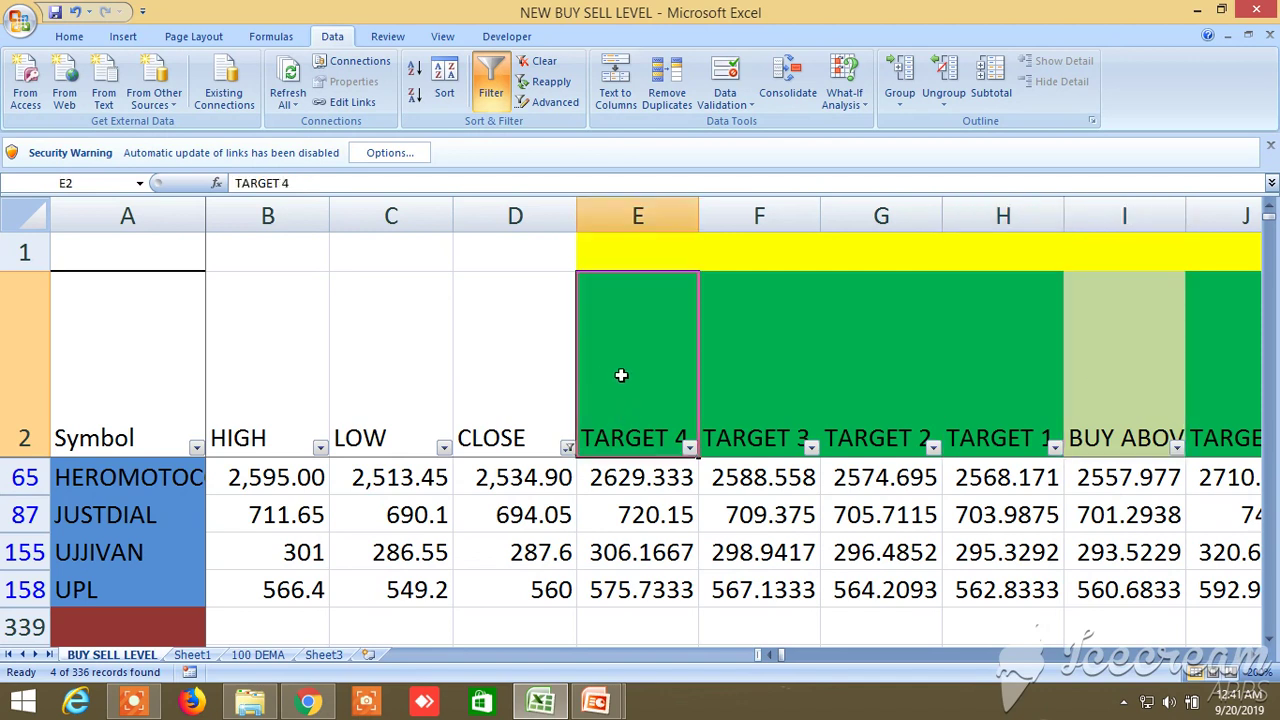
{"action": "left_click", "coordinate": [1254, 655]}
{"action": "left_click", "coordinate": [889, 388]}
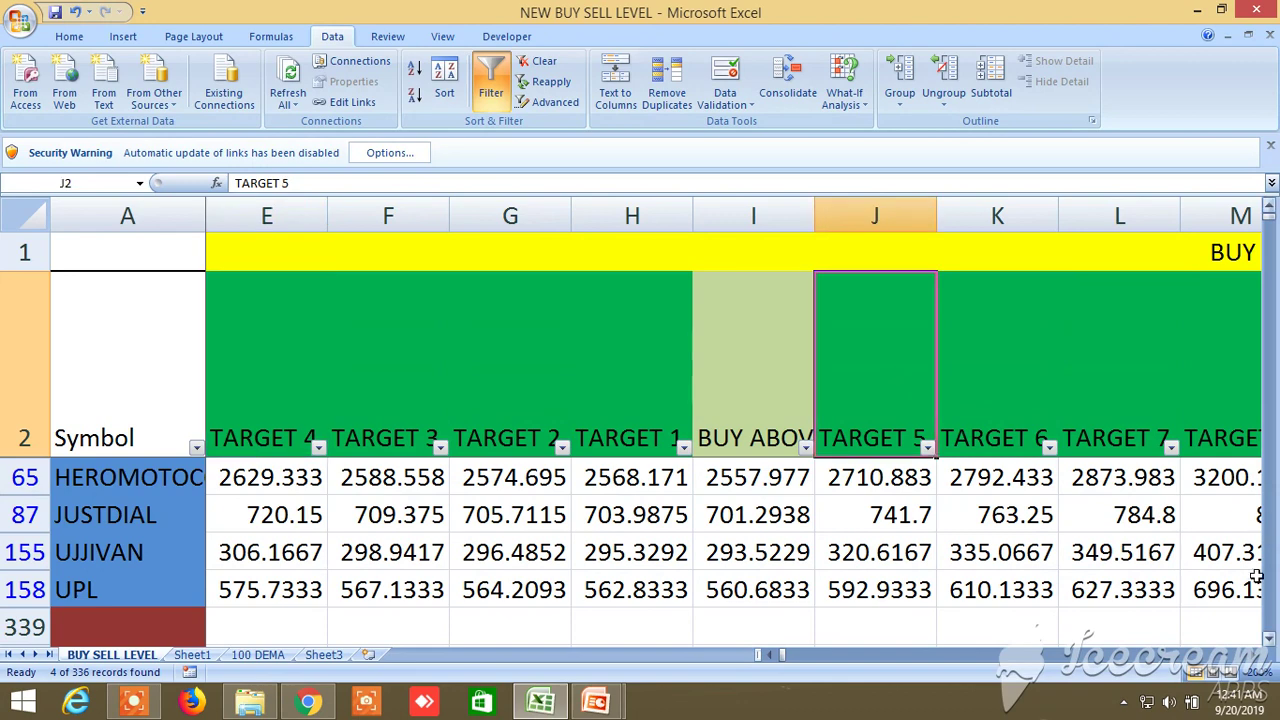
{"action": "left_click", "coordinate": [1254, 655]}
{"action": "left_click", "coordinate": [1254, 655]}
{"action": "left_click", "coordinate": [992, 386]}
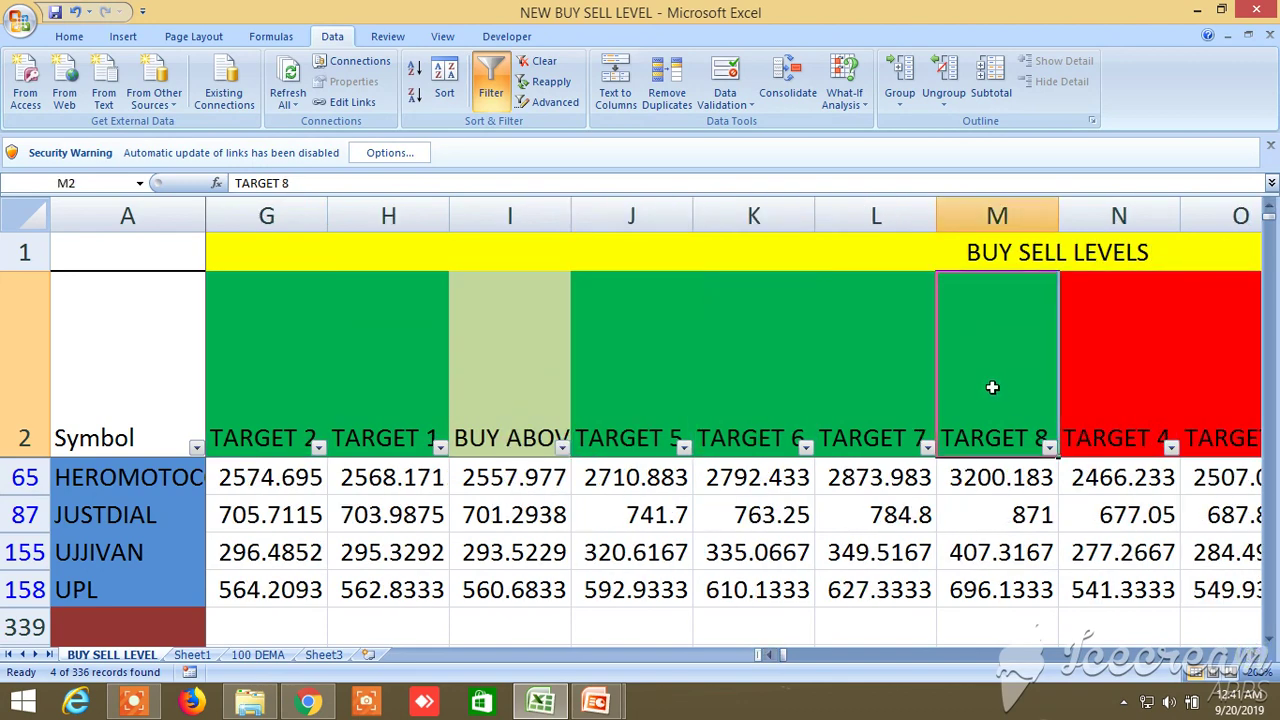
Review the sell-side levels through Target 8, selecting the SELL BELOW, TARGET 1, TARGET 4 and TARGET 5 headers in row 2.
{"action": "left_click", "coordinate": [1254, 655]}
{"action": "left_click", "coordinate": [1254, 655]}
{"action": "left_click", "coordinate": [1254, 655]}
{"action": "left_click", "coordinate": [1254, 655]}
{"action": "left_click", "coordinate": [1254, 655]}
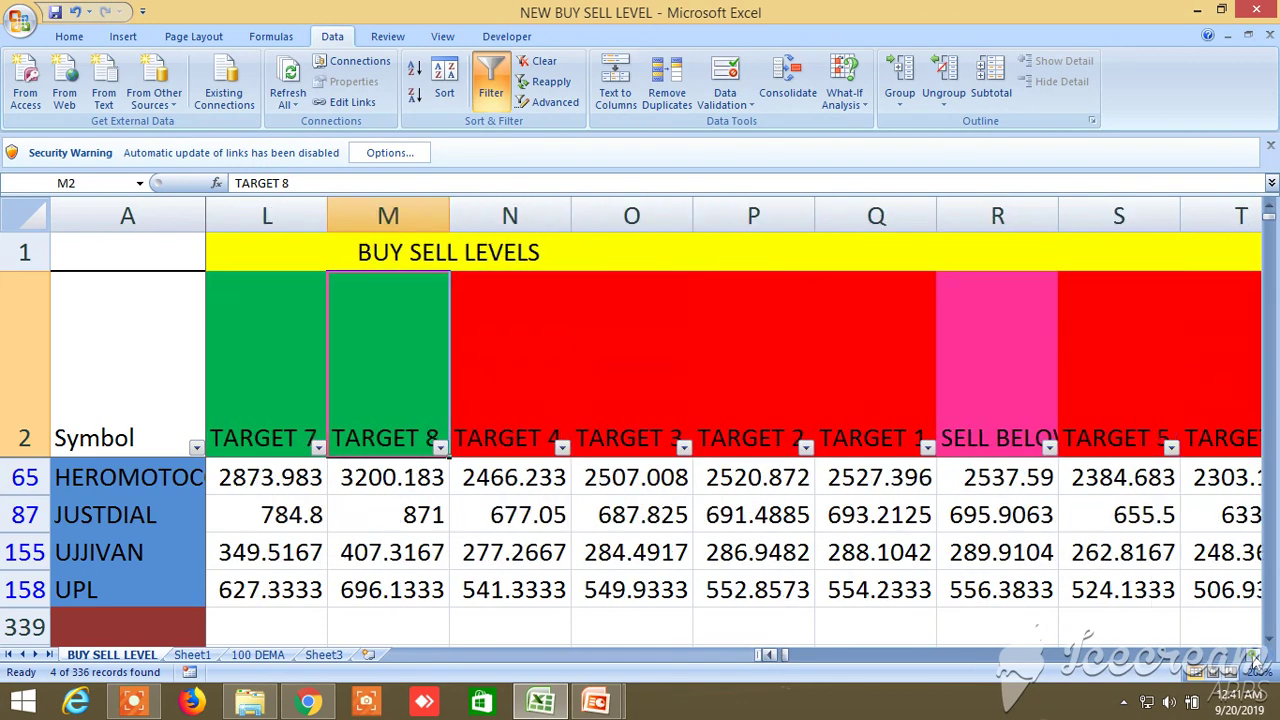
{"action": "left_click", "coordinate": [1000, 388]}
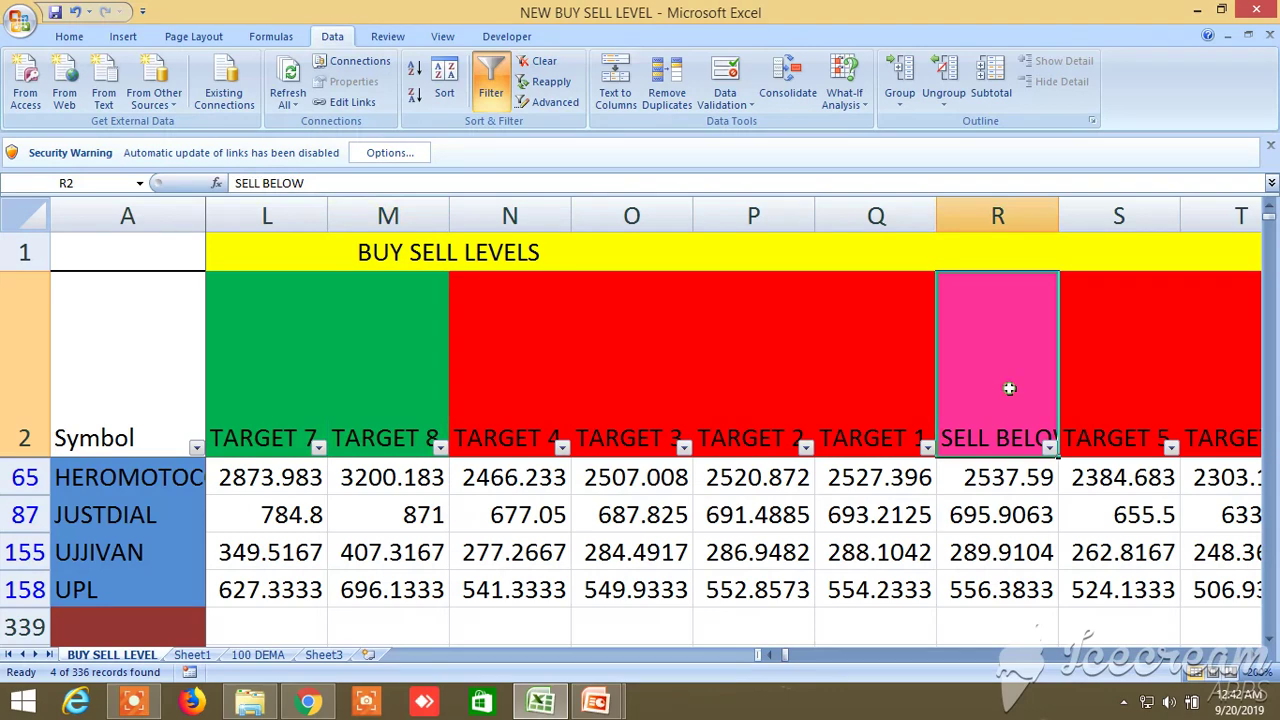
{"action": "left_click", "coordinate": [887, 389]}
{"action": "left_click", "coordinate": [514, 352]}
{"action": "left_click", "coordinate": [1100, 376]}
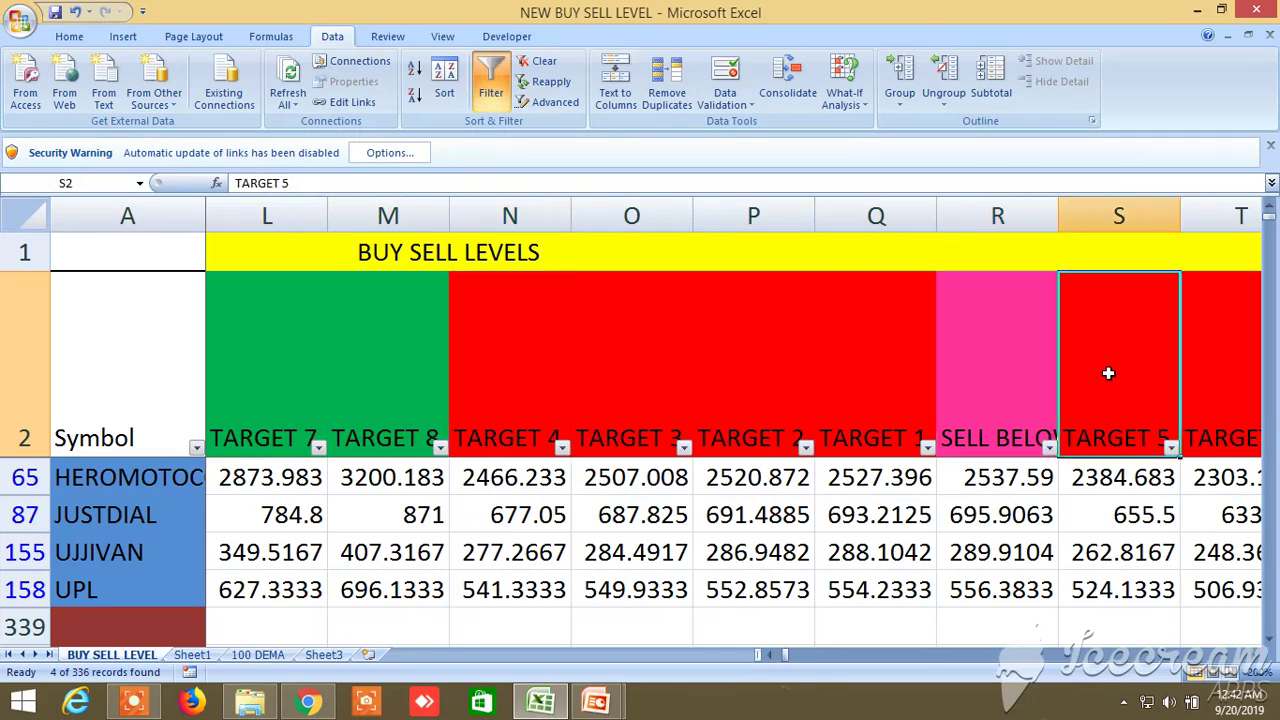
{"action": "left_click", "coordinate": [1250, 656]}
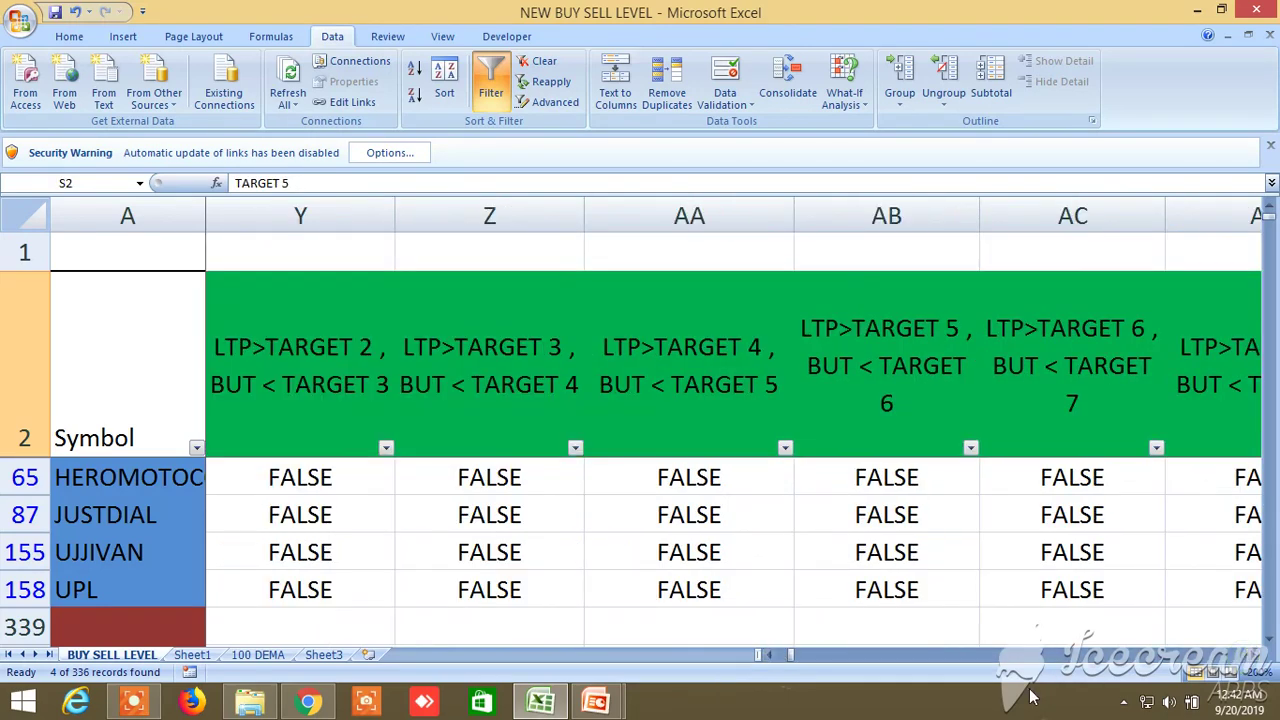
{"action": "left_click", "coordinate": [770, 656]}
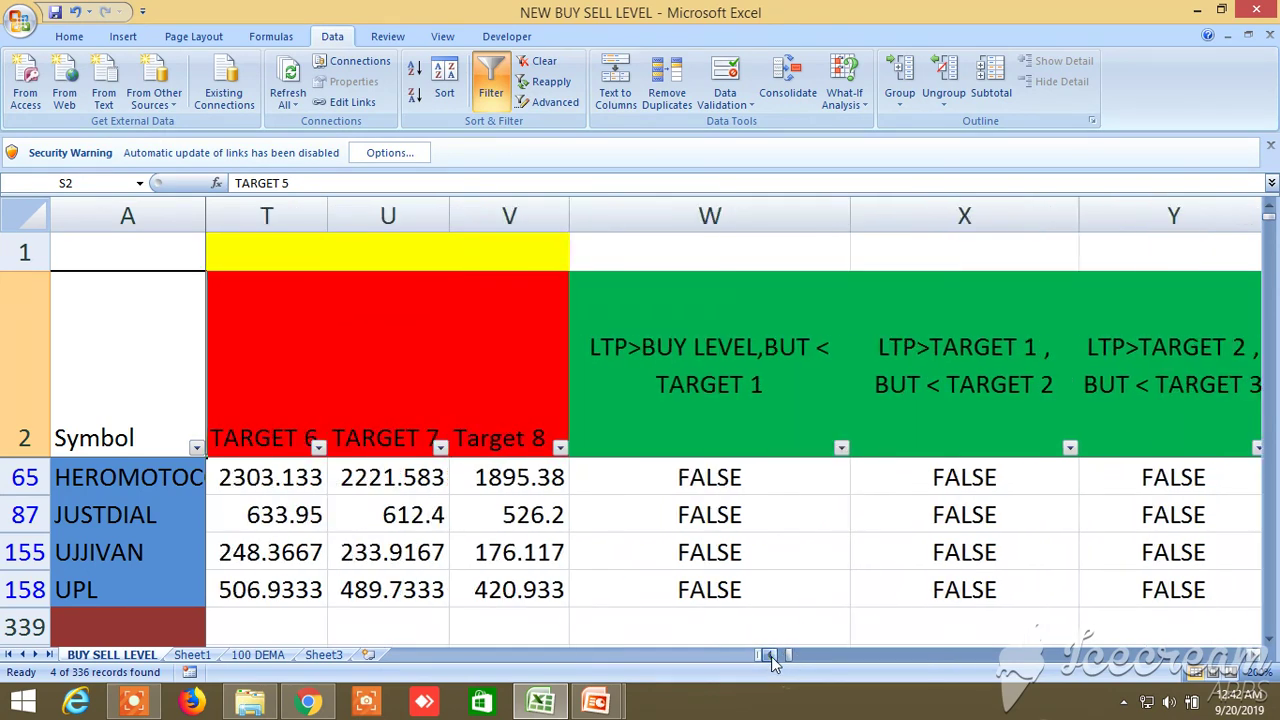
{"action": "left_click", "coordinate": [770, 656]}
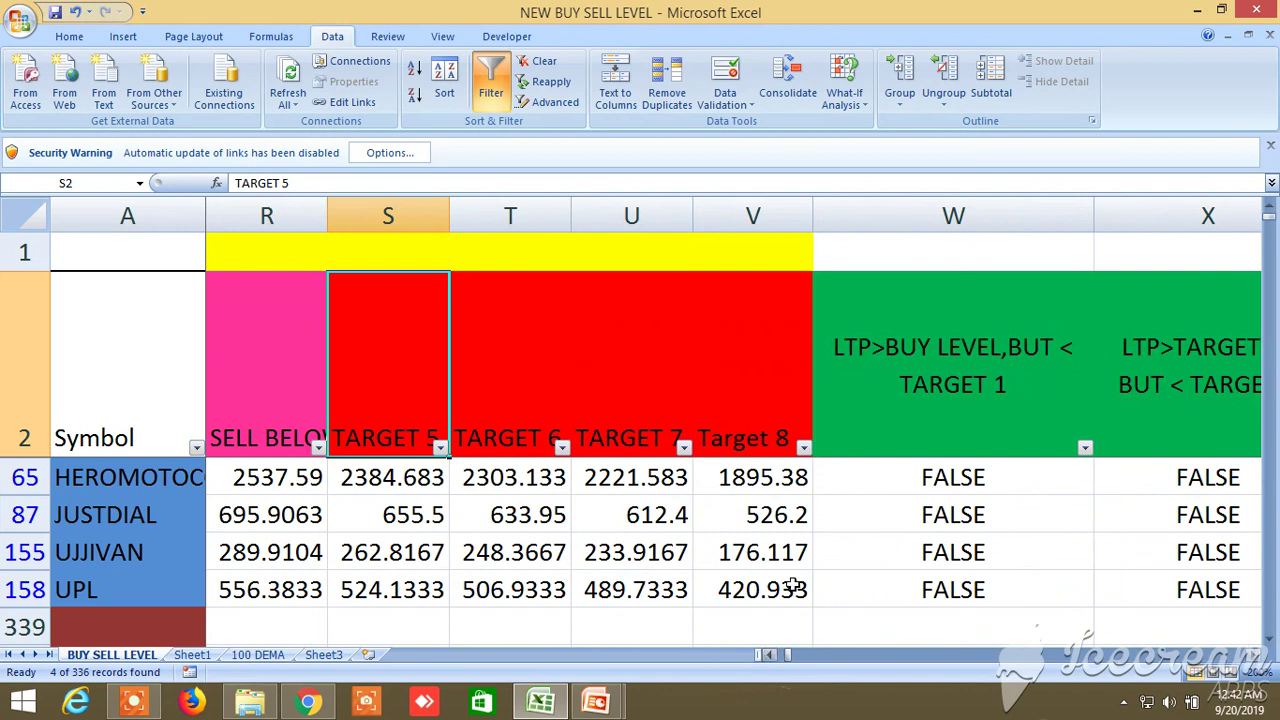
Examine the green LTP condition columns, from above the buy level up to between TARGET 7 and TARGET 8.
{"action": "left_click", "coordinate": [1253, 656]}
{"action": "left_click", "coordinate": [1253, 656]}
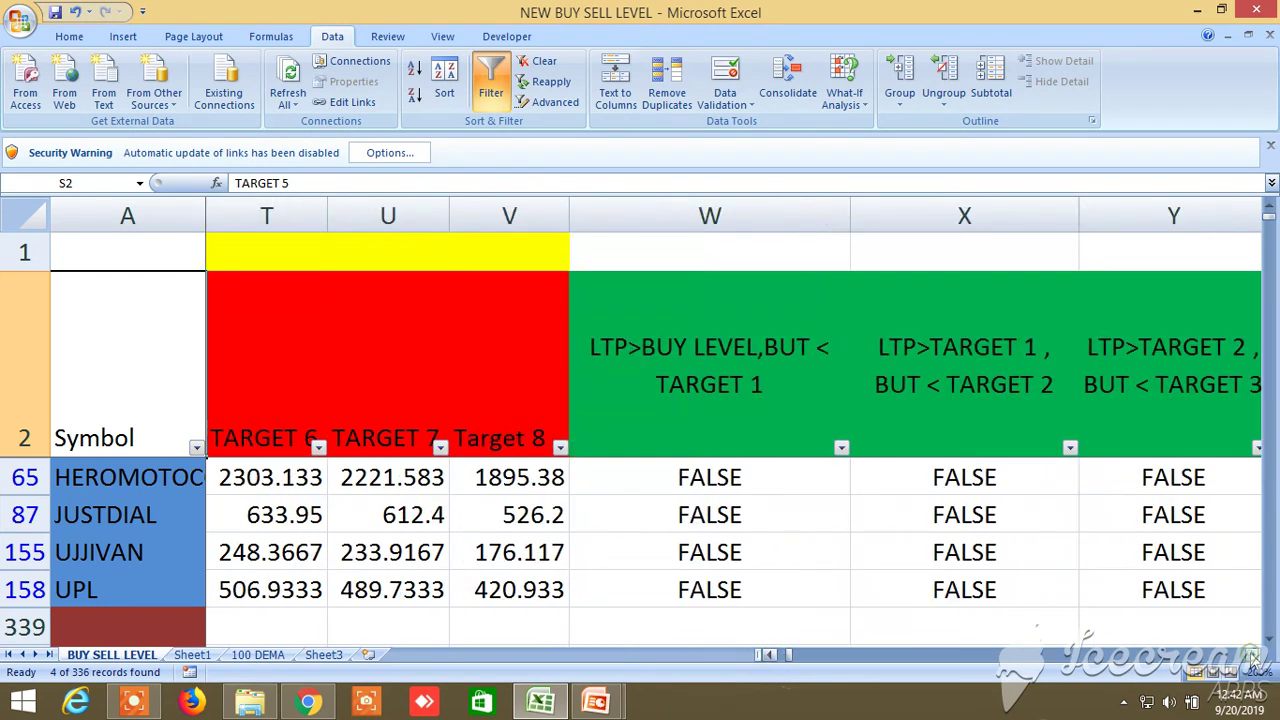
{"action": "left_click", "coordinate": [1253, 656]}
{"action": "left_click", "coordinate": [1253, 656]}
{"action": "left_click", "coordinate": [1253, 656]}
{"action": "left_click", "coordinate": [1253, 656]}
{"action": "left_click", "coordinate": [1253, 656]}
{"action": "left_click", "coordinate": [1253, 656]}
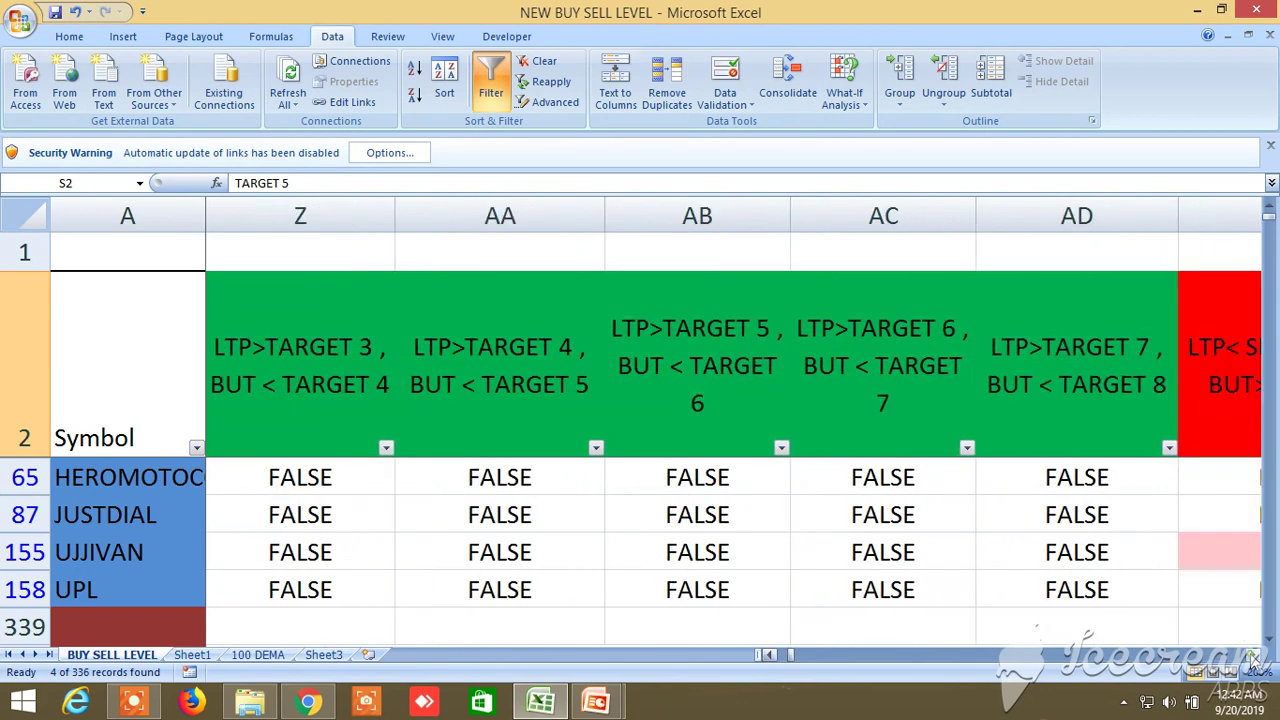
Examine the red LTP condition columns for the sell side, down to between TARGET 7 and TARGET 8.
{"action": "left_click", "coordinate": [1253, 656]}
{"action": "left_click", "coordinate": [1253, 656]}
{"action": "left_click", "coordinate": [1253, 656]}
{"action": "left_click", "coordinate": [1253, 656]}
{"action": "left_click", "coordinate": [1253, 656]}
{"action": "left_click", "coordinate": [1253, 656]}
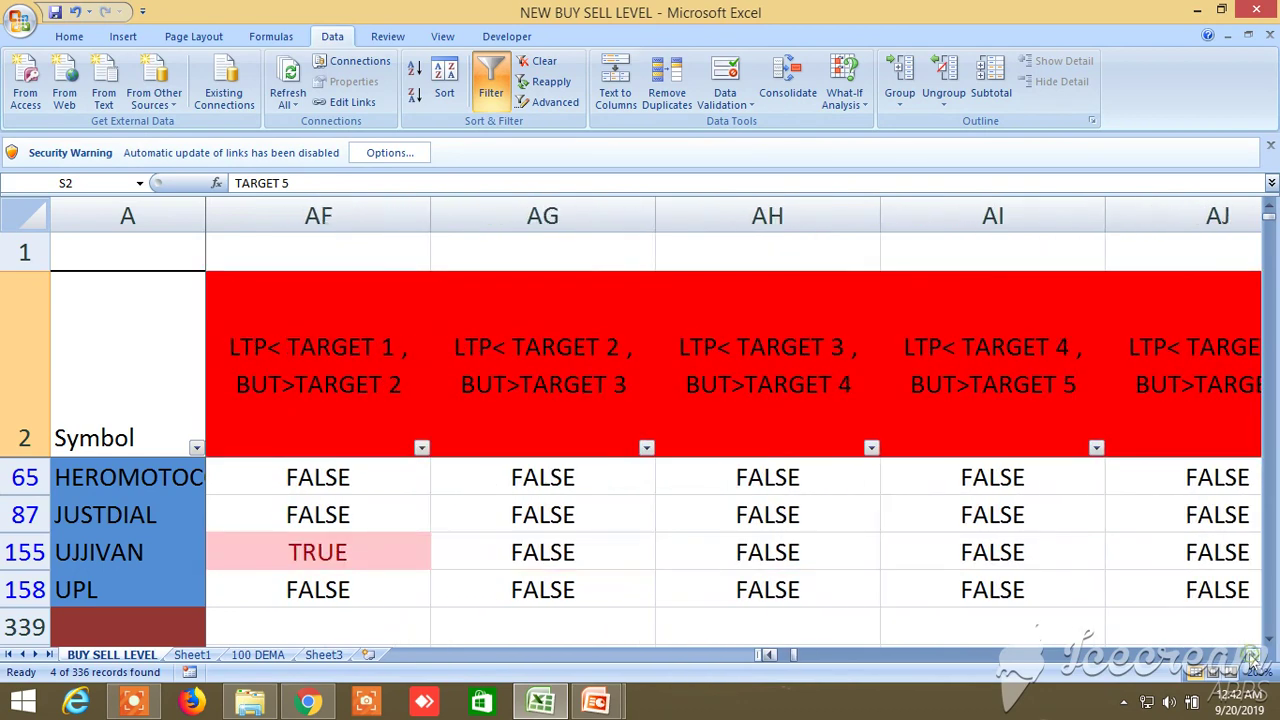
{"action": "left_click", "coordinate": [1253, 656]}
{"action": "left_click", "coordinate": [1253, 656]}
{"action": "left_click", "coordinate": [1253, 656]}
{"action": "left_click", "coordinate": [1253, 656]}
{"action": "left_click", "coordinate": [1253, 656]}
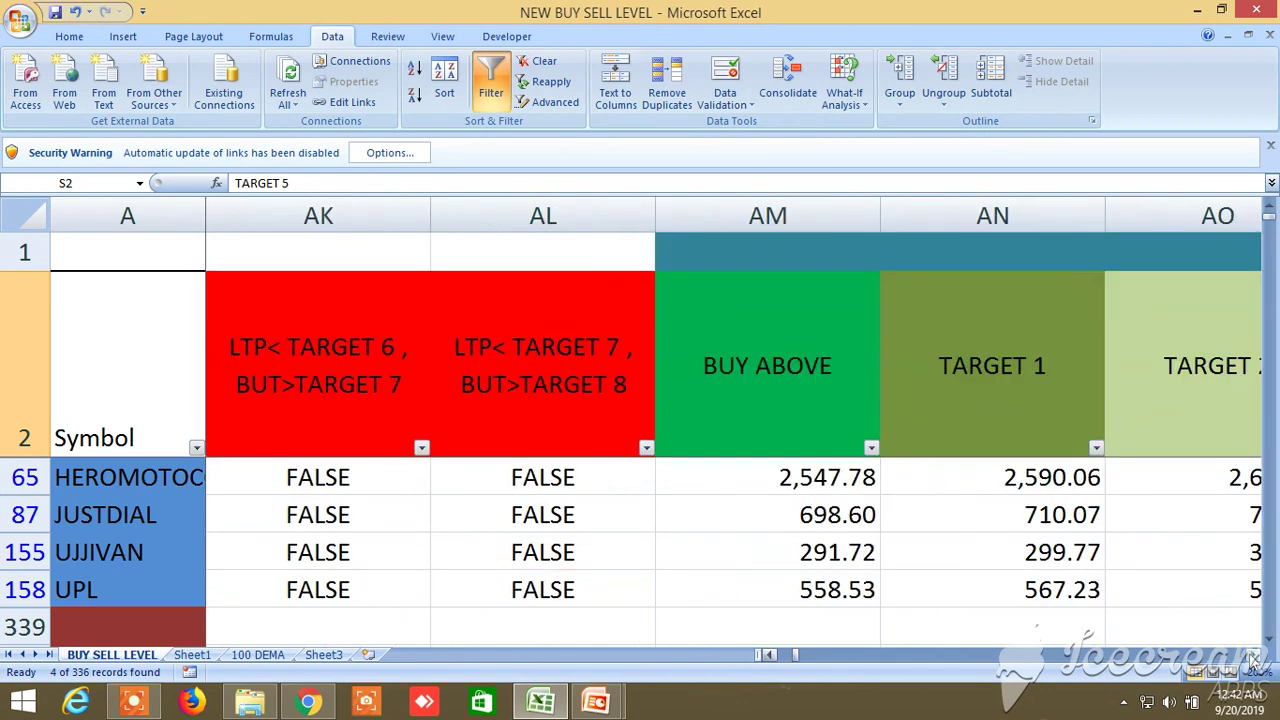
Select the ALTERNATIVE BUY SELL LEVELS heading and review its BUY ABOVE, SELL BELOW and target columns.
{"action": "left_click", "coordinate": [1253, 656]}
{"action": "left_click", "coordinate": [1253, 656]}
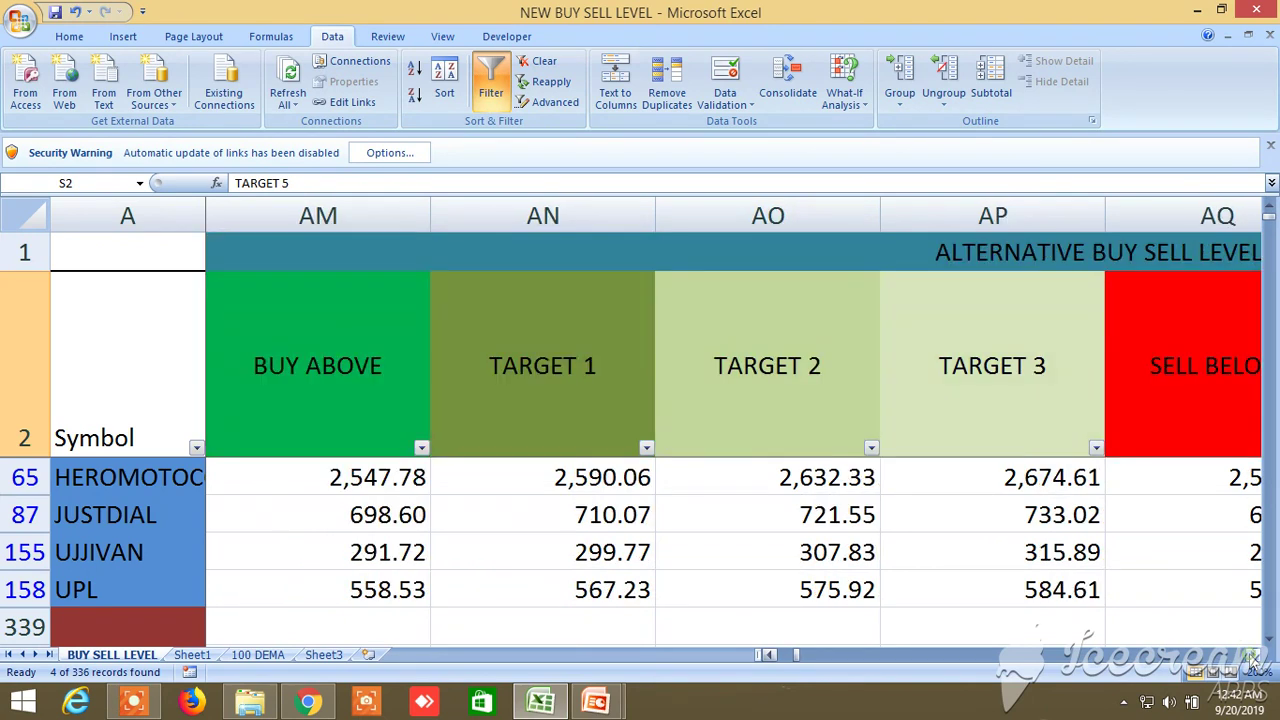
{"action": "left_click", "coordinate": [1016, 258]}
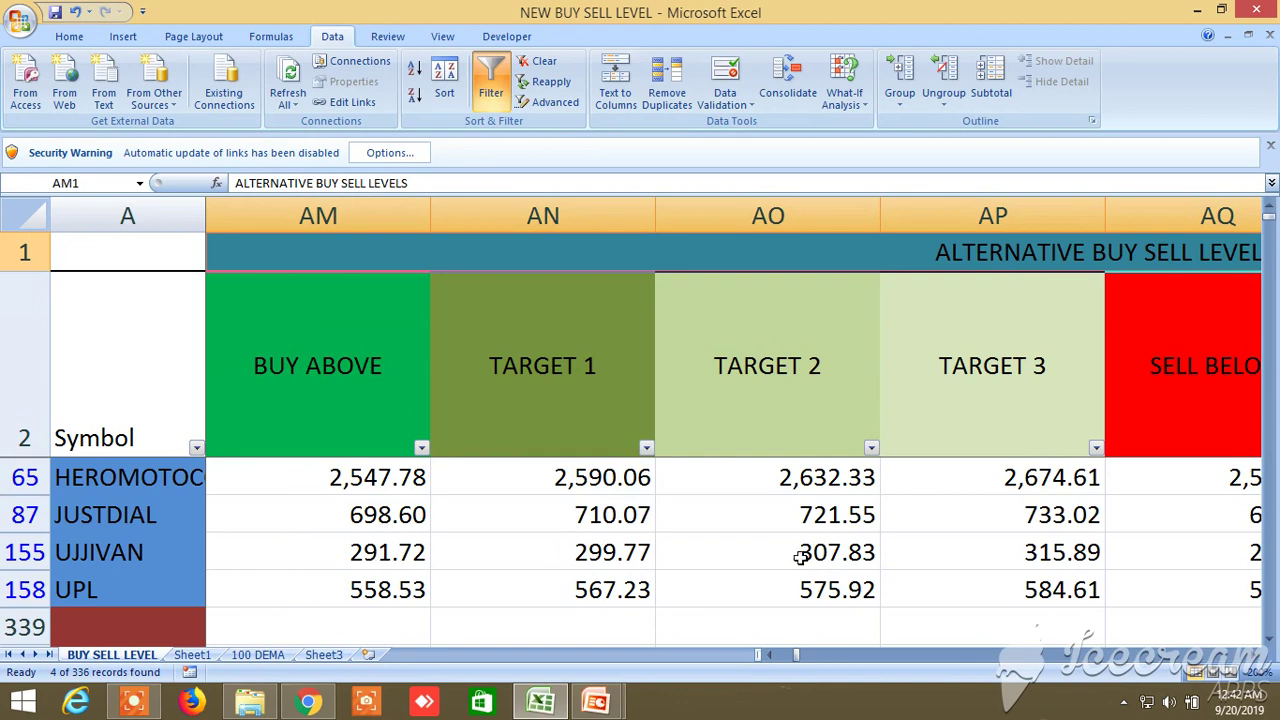
{"action": "left_click", "coordinate": [1253, 656]}
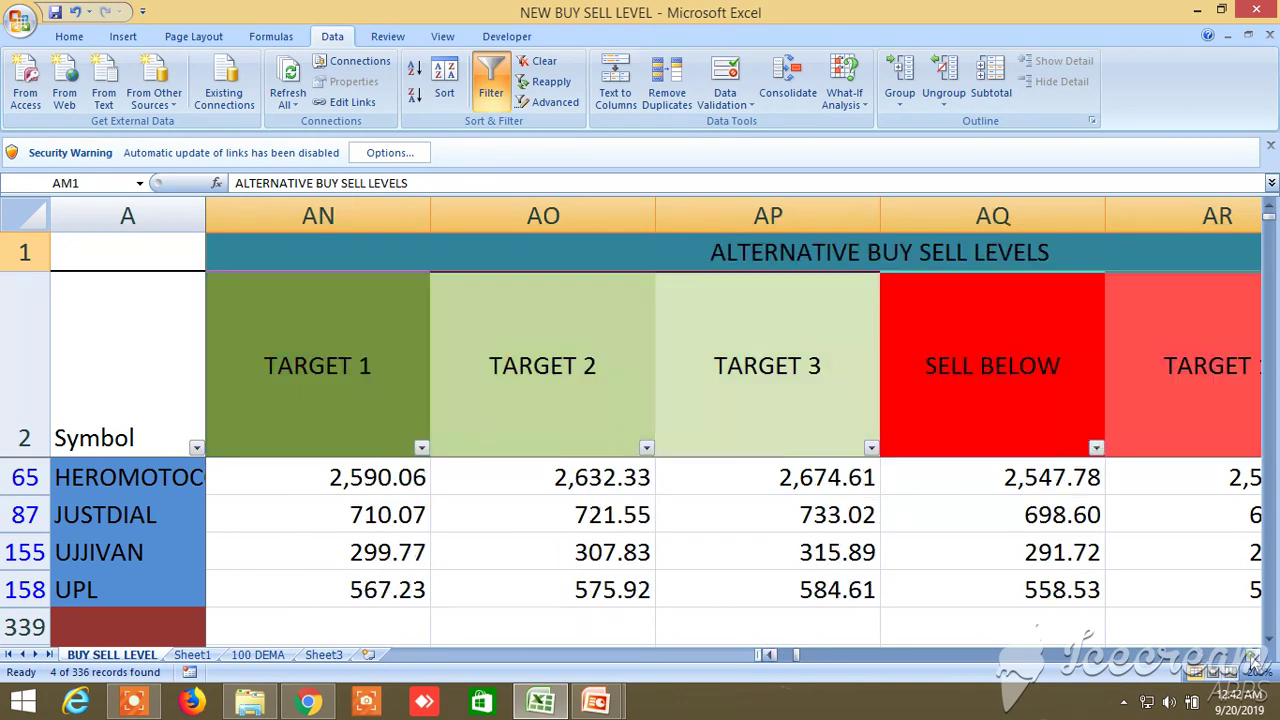
{"action": "left_click", "coordinate": [1253, 656]}
{"action": "left_click", "coordinate": [1253, 656]}
{"action": "left_click", "coordinate": [1253, 656]}
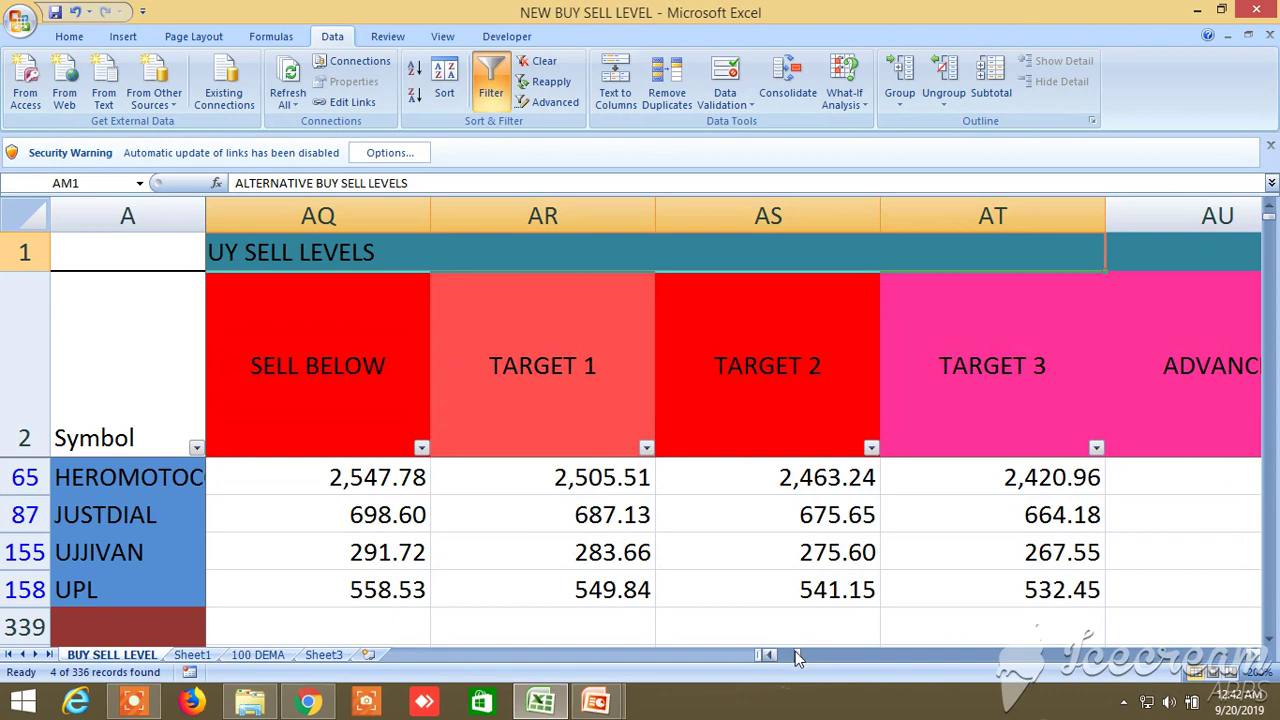
Examine the filtered CROSSOVER DOWN column just before the Fibonacci levels.
{"action": "left_click_drag", "start_coordinate": [797, 656], "coordinate": [842, 657]}
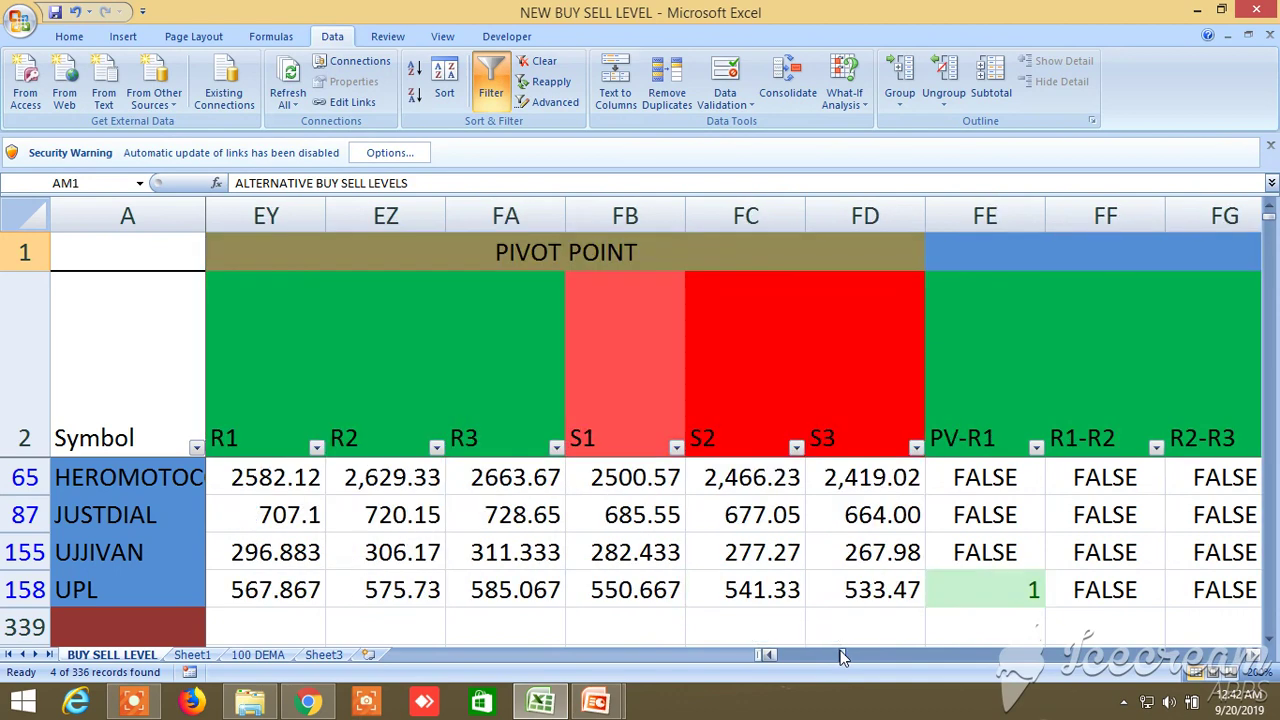
{"action": "left_click", "coordinate": [769, 655]}
{"action": "left_click", "coordinate": [768, 655]}
{"action": "left_click", "coordinate": [768, 655]}
{"action": "triple_click", "coordinate": [768, 655]}
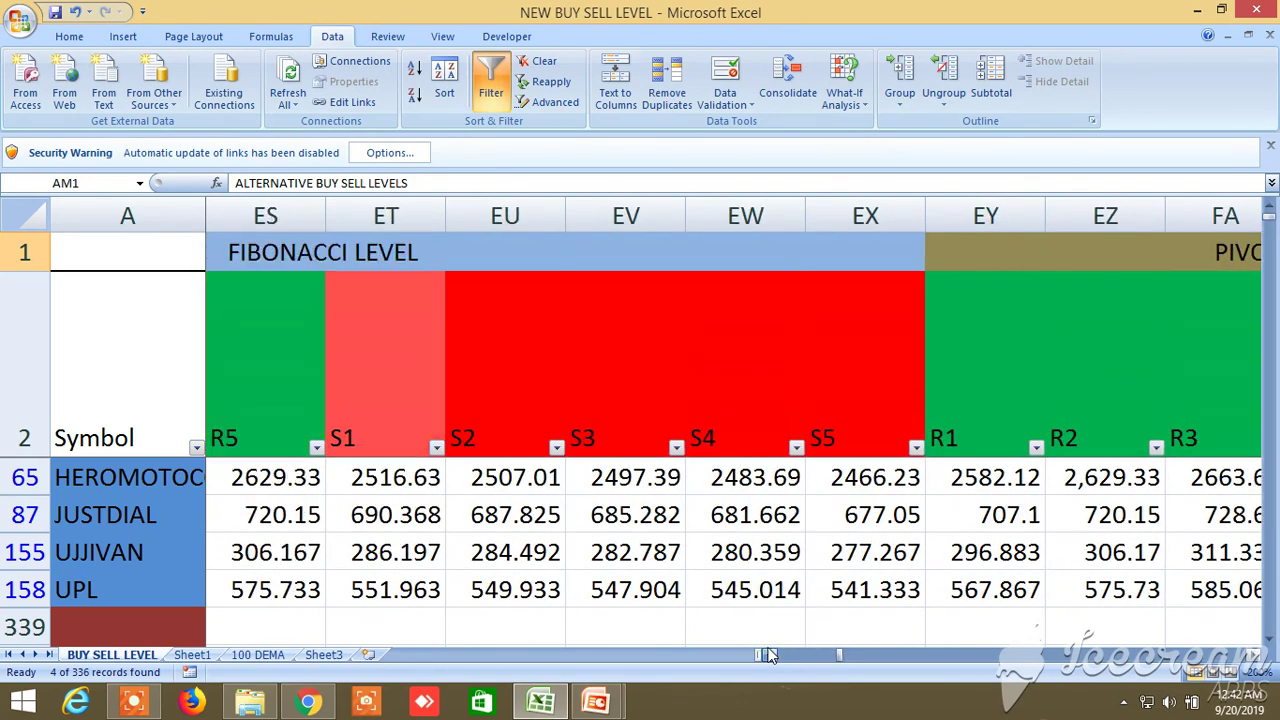
{"action": "left_click", "coordinate": [767, 655]}
{"action": "double_click", "coordinate": [767, 655]}
{"action": "left_click", "coordinate": [767, 655]}
{"action": "left_click", "coordinate": [767, 655]}
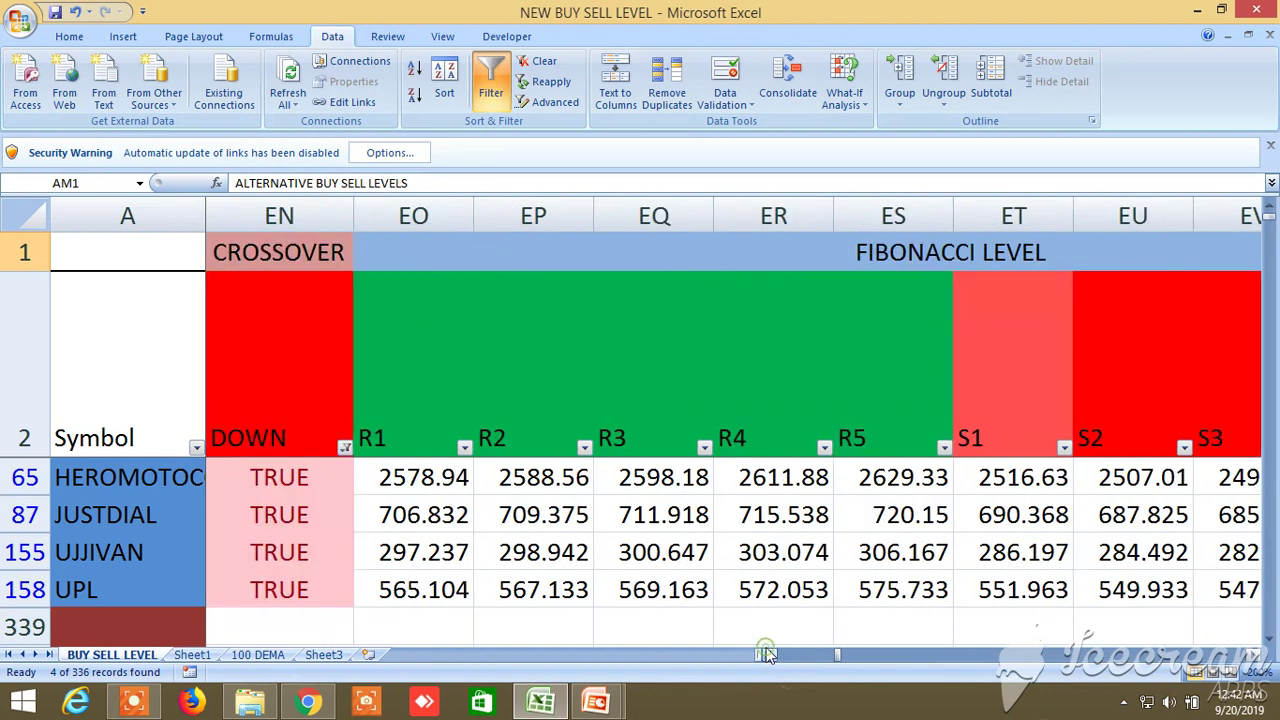
Review the FIBONACCI LEVEL columns, covering R1 to R5 and S1 to S5.
{"action": "left_click", "coordinate": [1256, 656]}
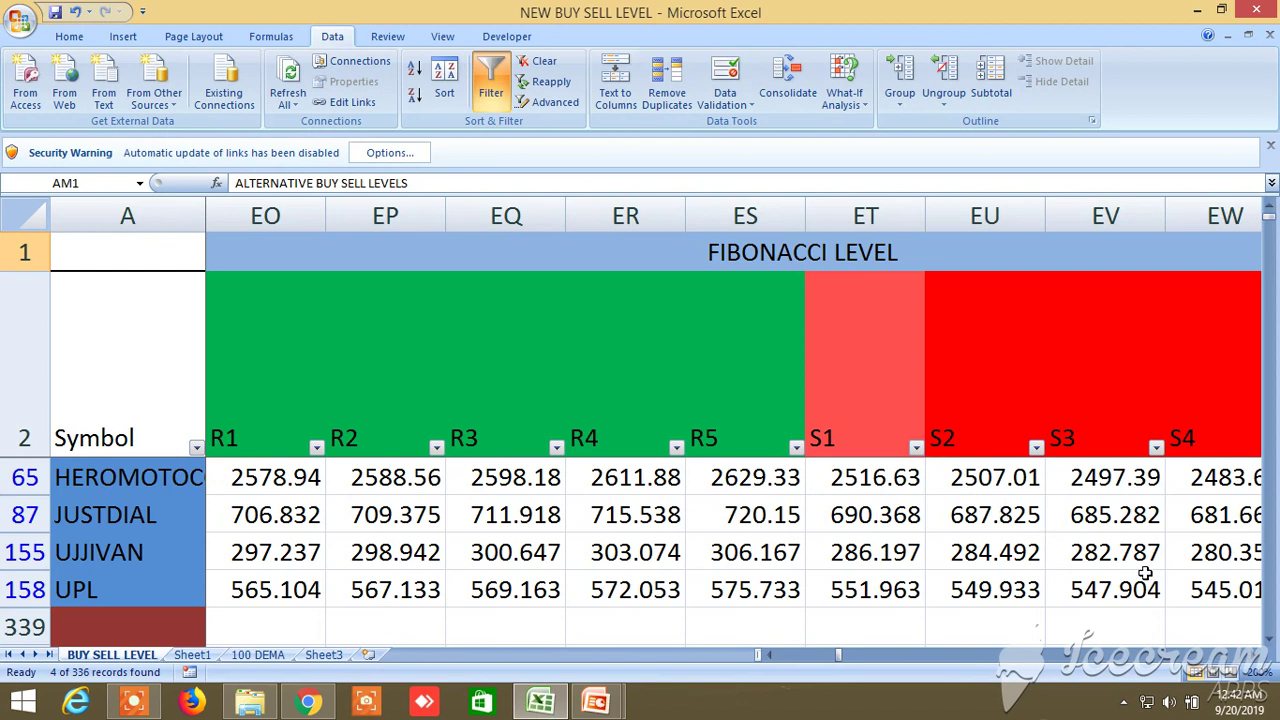
{"action": "left_click", "coordinate": [1254, 655]}
{"action": "left_click", "coordinate": [1254, 655]}
{"action": "left_click", "coordinate": [1254, 655]}
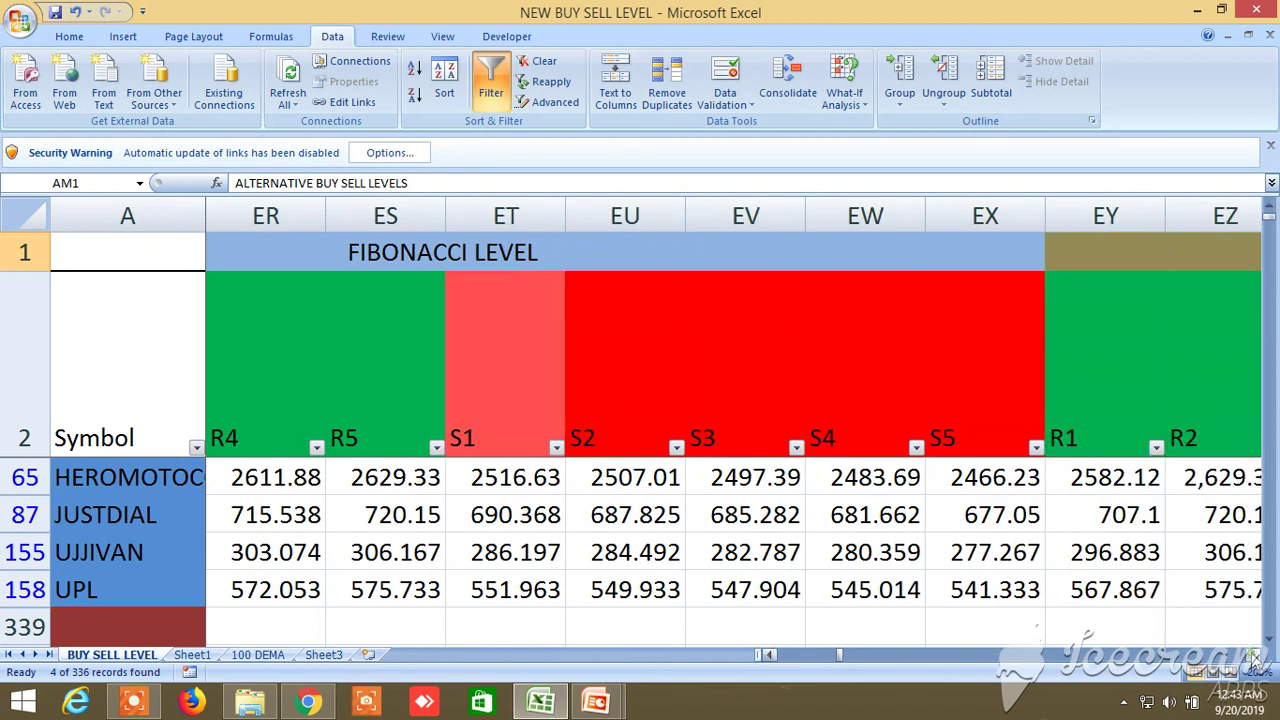
{"action": "left_click", "coordinate": [1254, 655]}
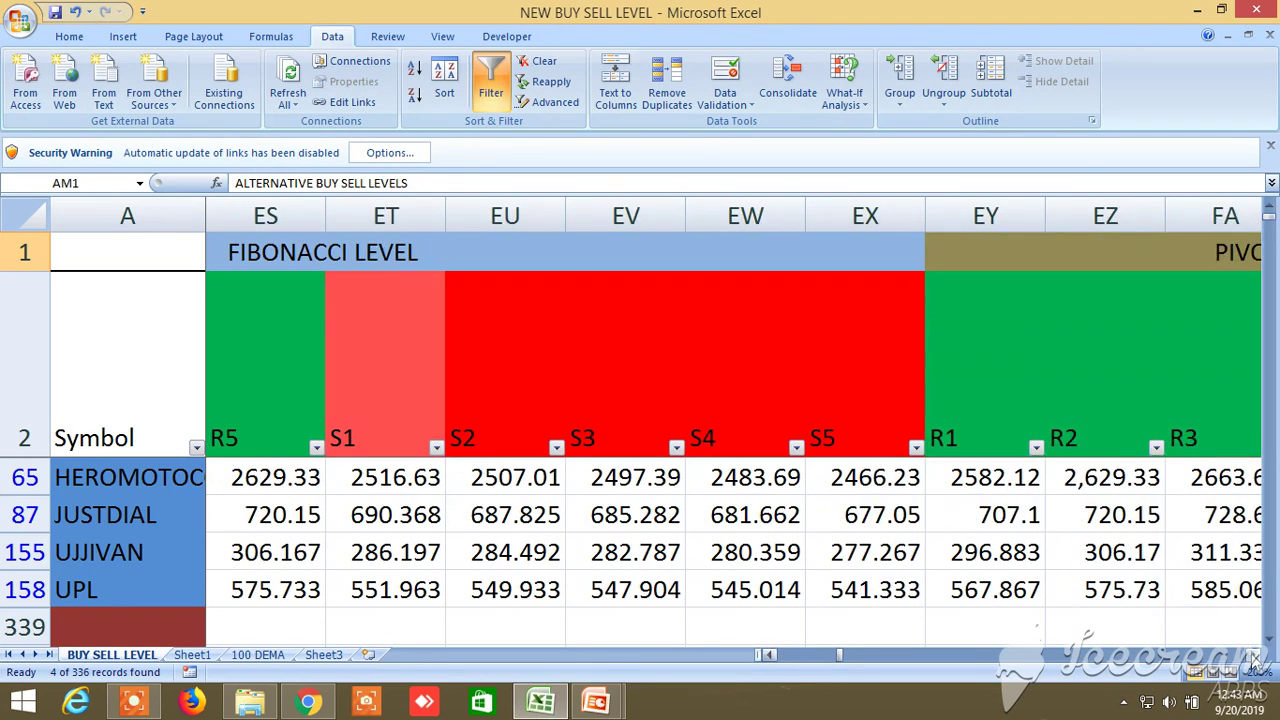
Review the PIVOT POINT columns, covering R1 to R3 and S1 to S3.
{"action": "left_click", "coordinate": [1254, 655]}
{"action": "left_click", "coordinate": [1254, 655]}
{"action": "left_click", "coordinate": [1254, 655]}
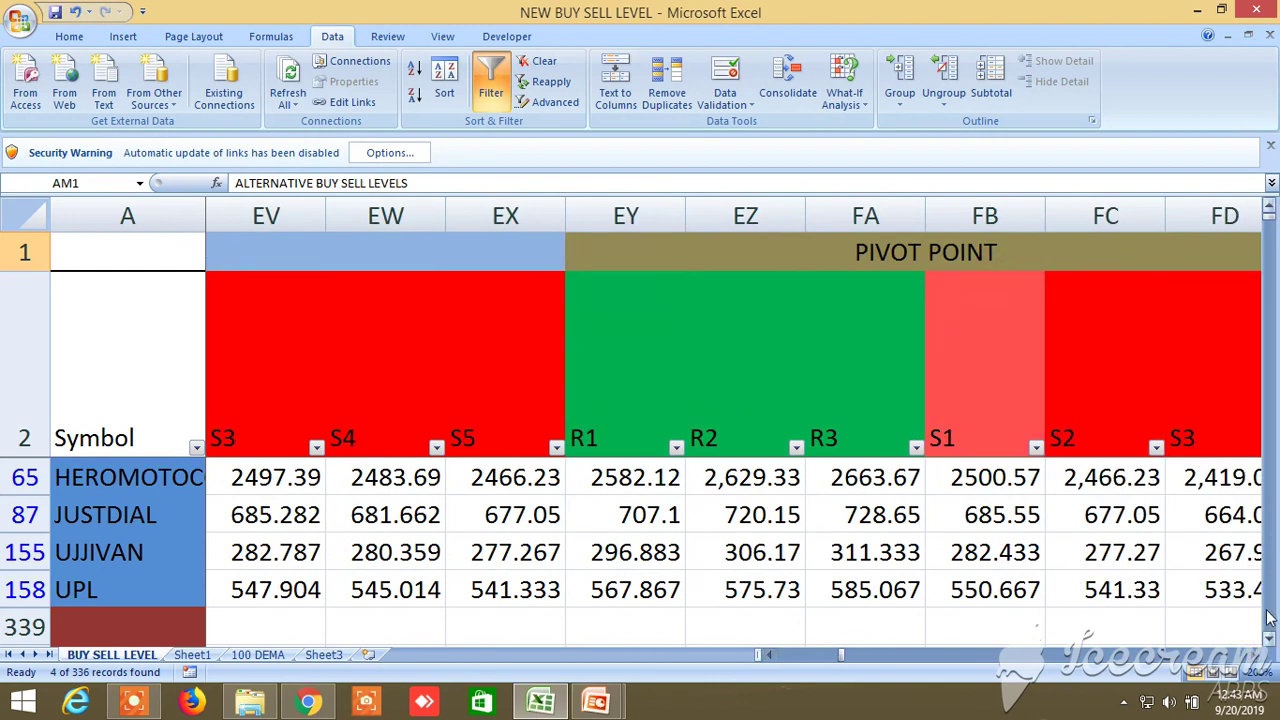
{"action": "left_click", "coordinate": [1256, 655]}
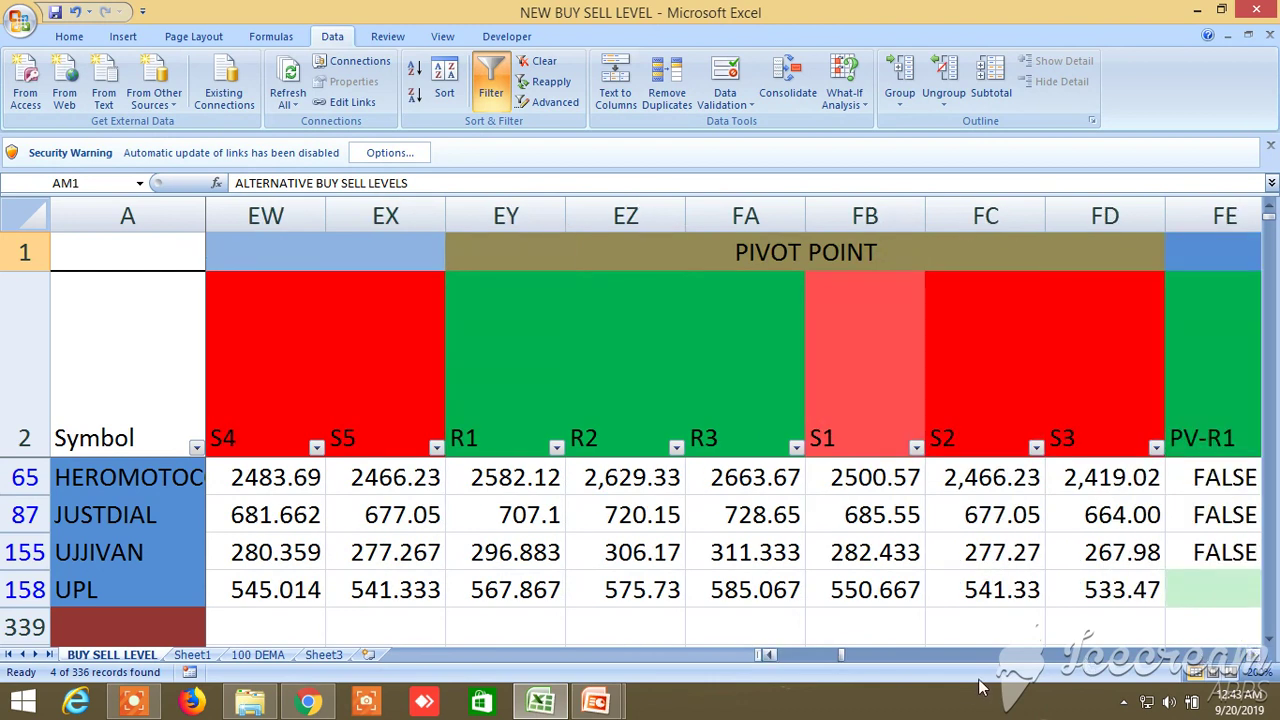
Review the Buy at/above and Sell at/below columns with their five targets near the far end of the sheet.
{"action": "left_click_drag", "start_coordinate": [842, 660], "coordinate": [1225, 675]}
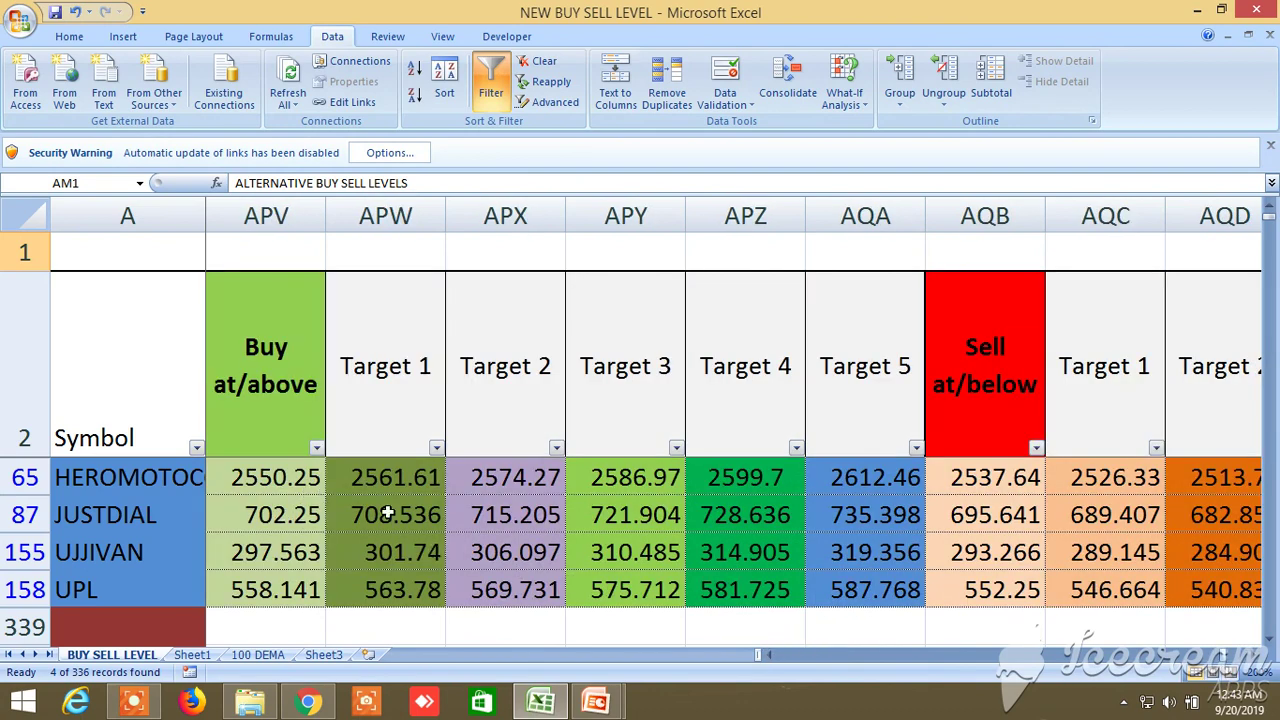
{"action": "left_click", "coordinate": [1254, 655]}
{"action": "left_click", "coordinate": [1254, 655]}
{"action": "left_click", "coordinate": [1254, 655]}
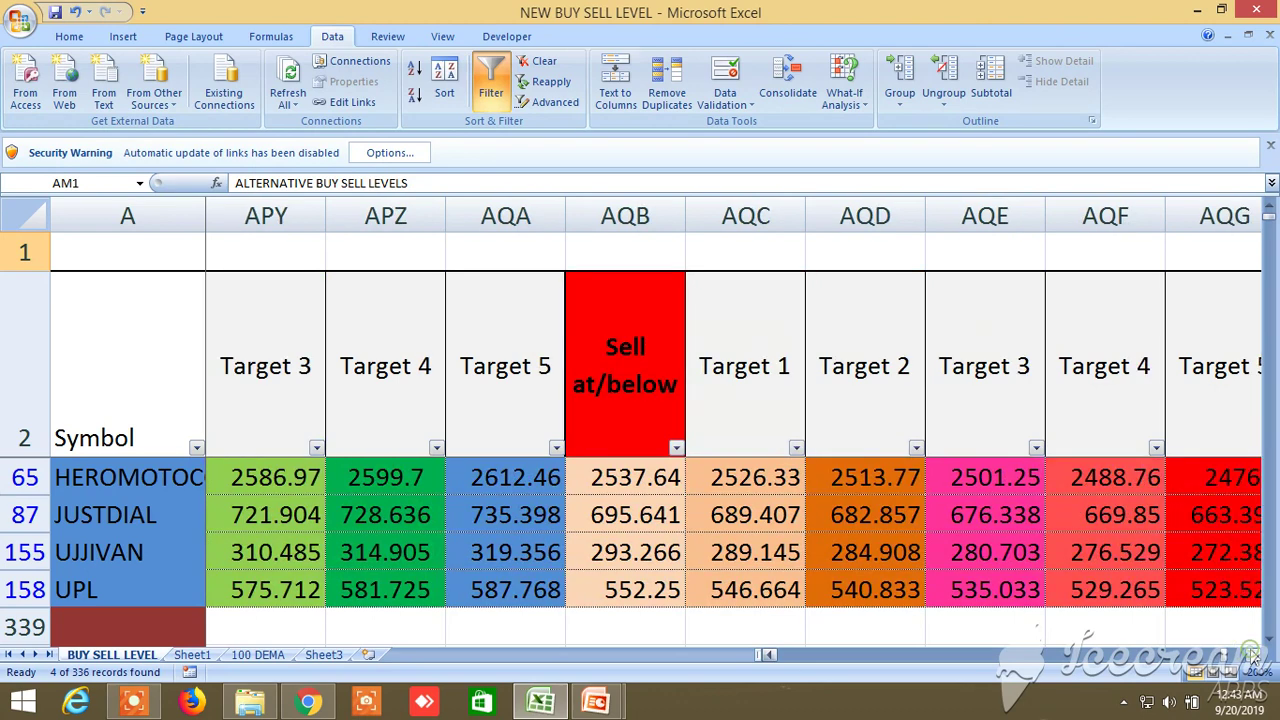
{"action": "left_click", "coordinate": [1254, 655]}
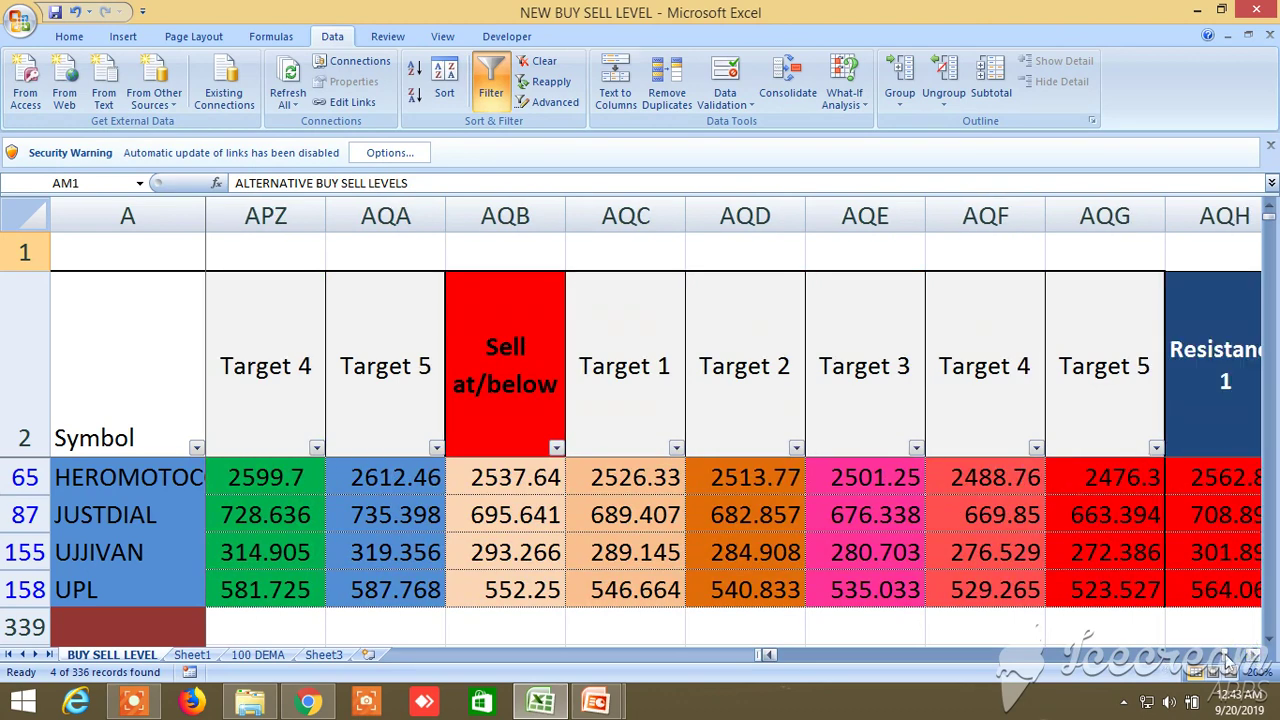
Return to the first columns, turn off the table's filter and browse down the full symbol list.
{"action": "left_click_drag", "start_coordinate": [1227, 660], "coordinate": [776, 664]}
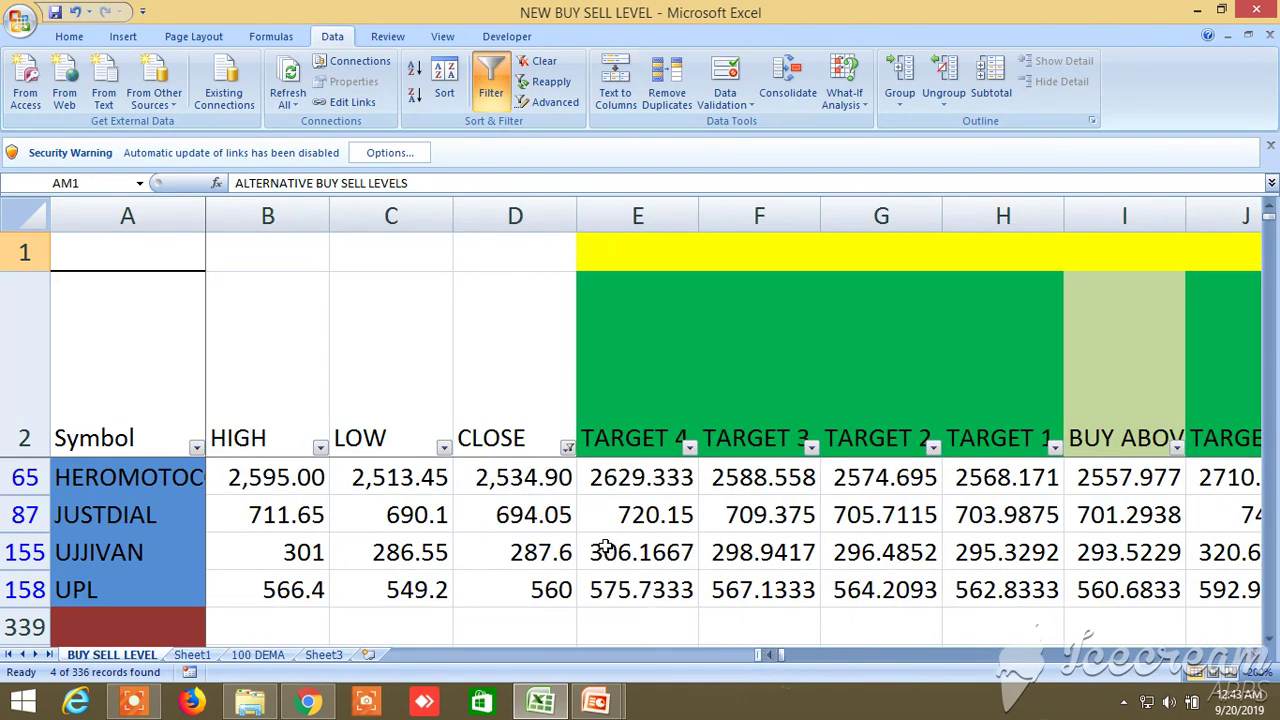
{"action": "left_click", "coordinate": [551, 82]}
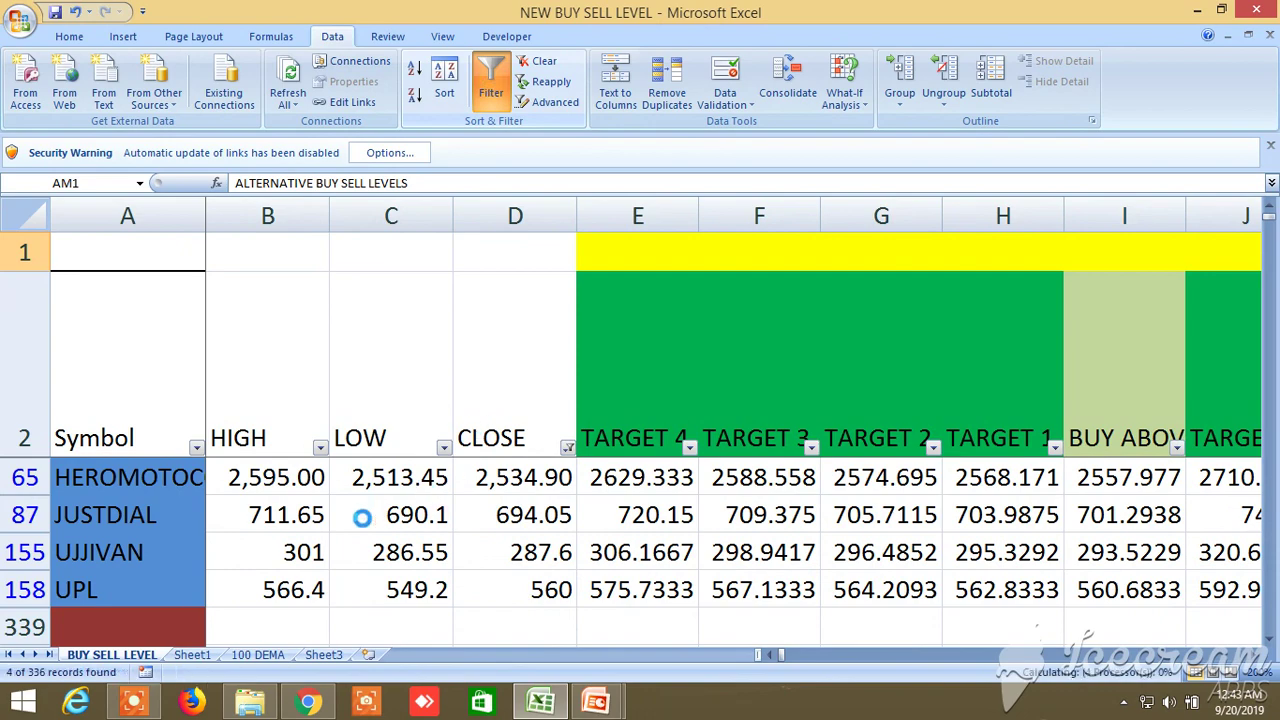
{"action": "scroll", "coordinate": [360, 527], "scroll_direction": "down", "scroll_amount": 4}
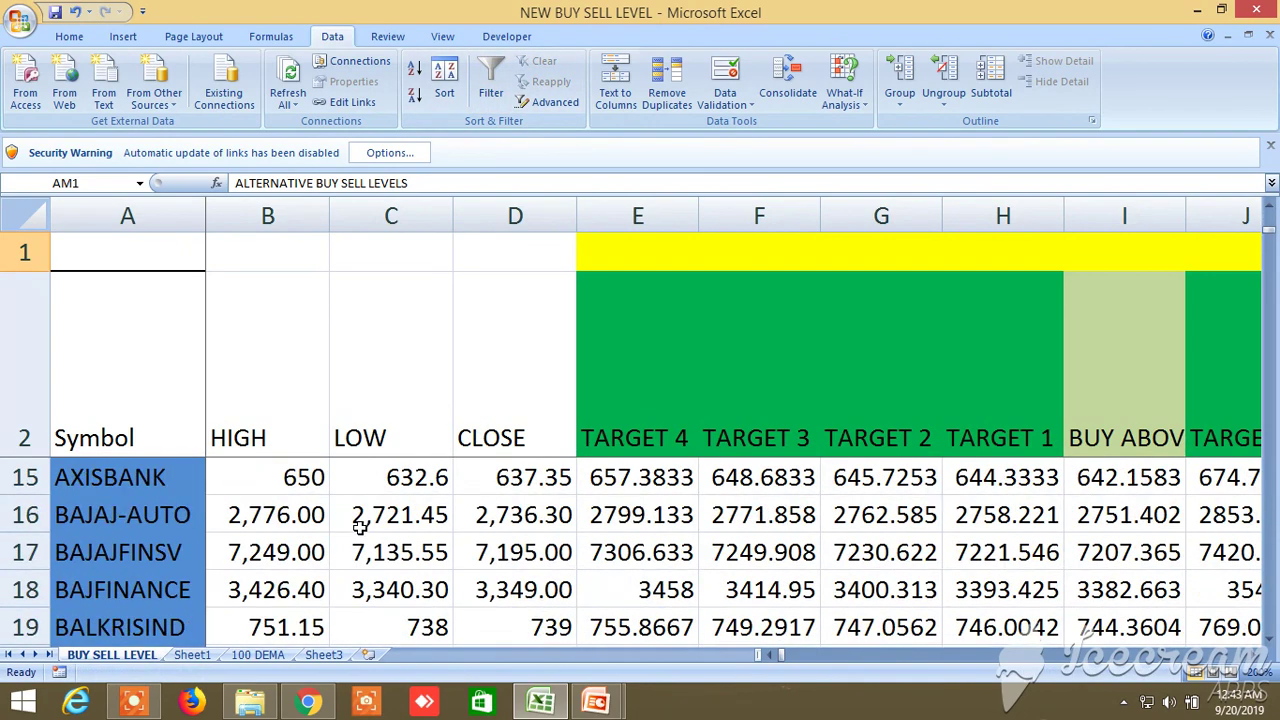
{"action": "scroll", "coordinate": [360, 527], "scroll_direction": "down", "scroll_amount": 20}
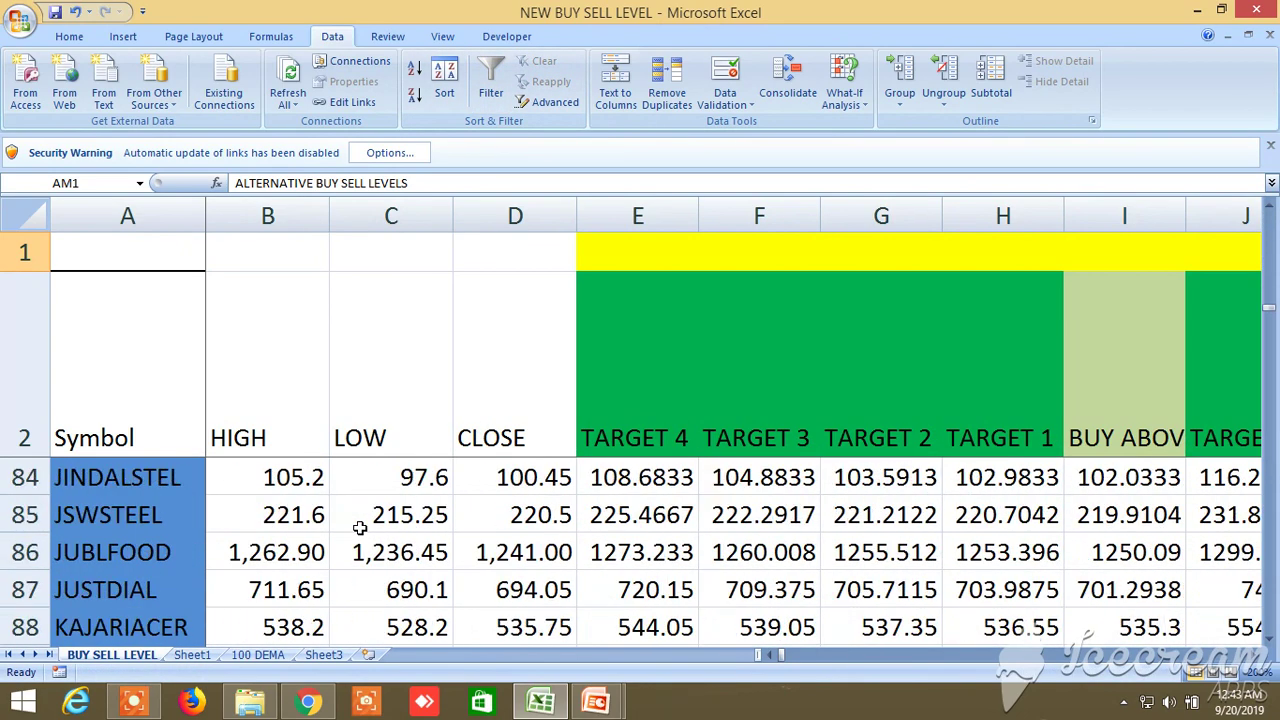
{"action": "scroll", "coordinate": [360, 527], "scroll_direction": "down", "scroll_amount": 19}
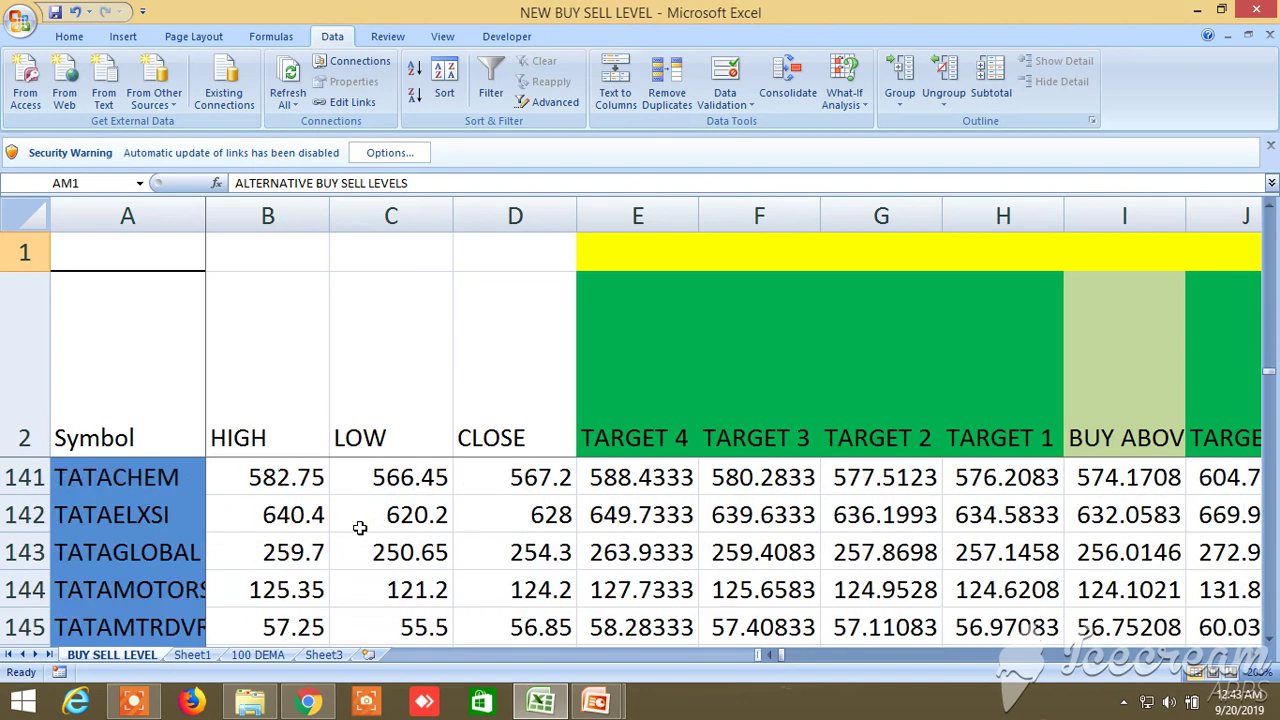
Browse the remaining symbols through the commodity, BANKNIFTY and NIFTY rows, and return to the start of the list at ACC.
{"action": "scroll", "coordinate": [360, 527], "scroll_direction": "down", "scroll_amount": 9}
{"action": "scroll", "coordinate": [360, 527], "scroll_direction": "up", "scroll_amount": 3}
{"action": "scroll", "coordinate": [360, 527], "scroll_direction": "down", "scroll_amount": 1}
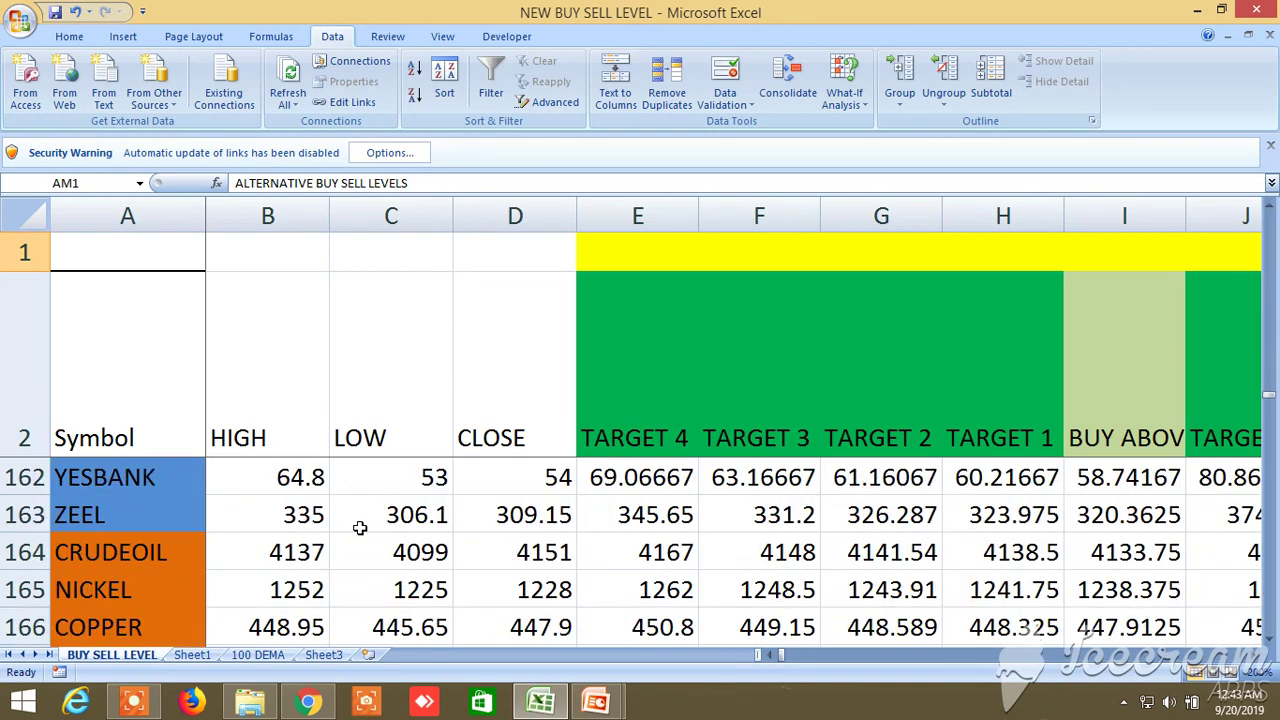
{"action": "scroll", "coordinate": [360, 527], "scroll_direction": "down", "scroll_amount": 5}
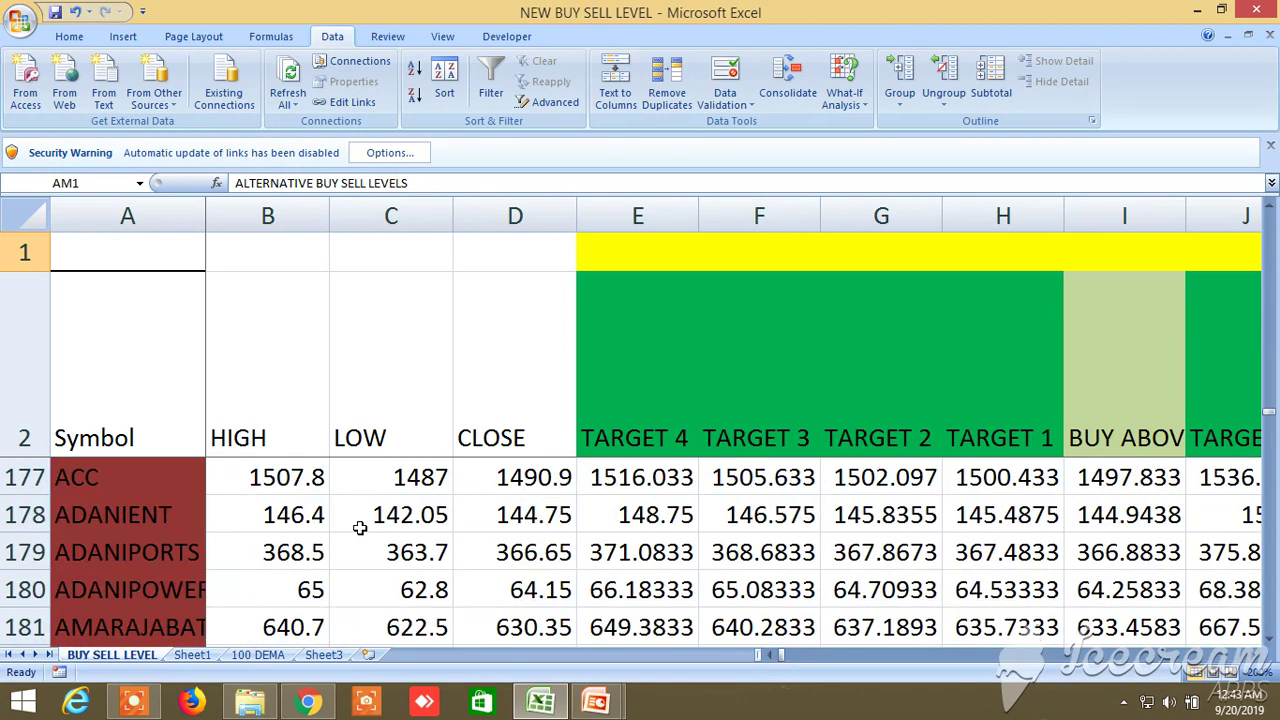
{"action": "scroll", "coordinate": [360, 527], "scroll_direction": "up", "scroll_amount": 2}
{"action": "scroll", "coordinate": [360, 527], "scroll_direction": "down", "scroll_amount": 1}
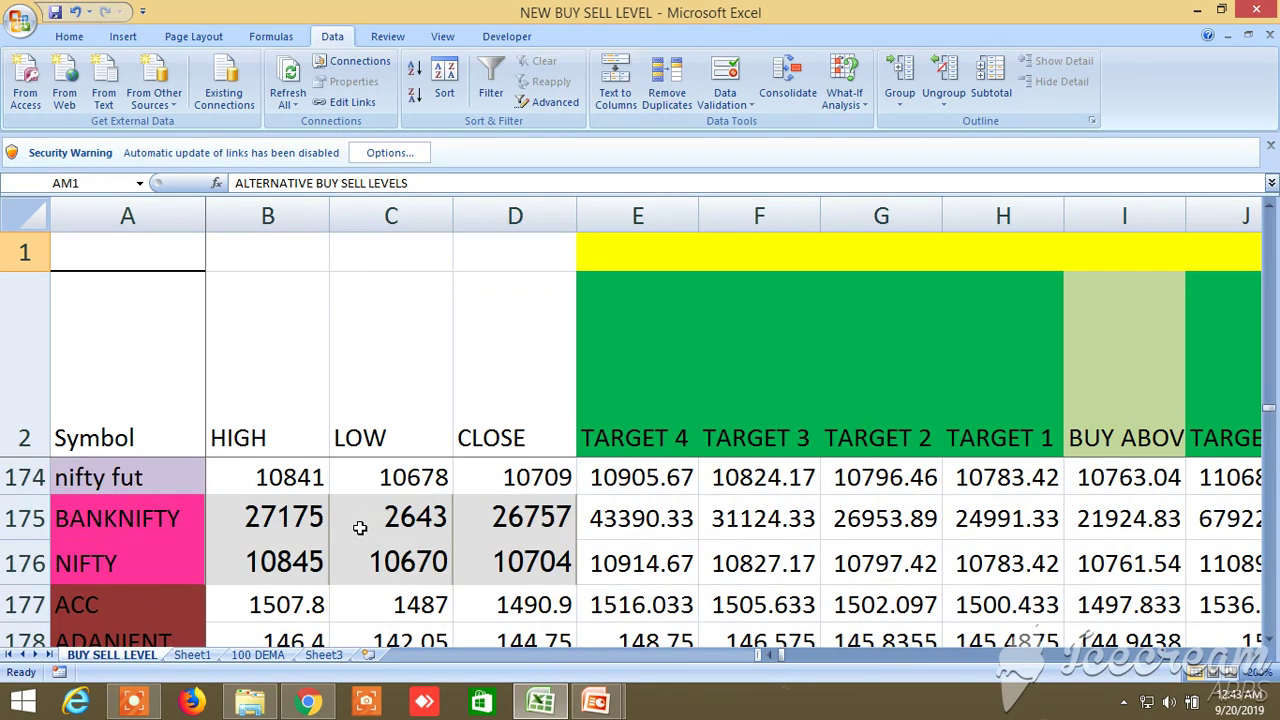
{"action": "scroll", "coordinate": [360, 527], "scroll_direction": "down", "scroll_amount": 6}
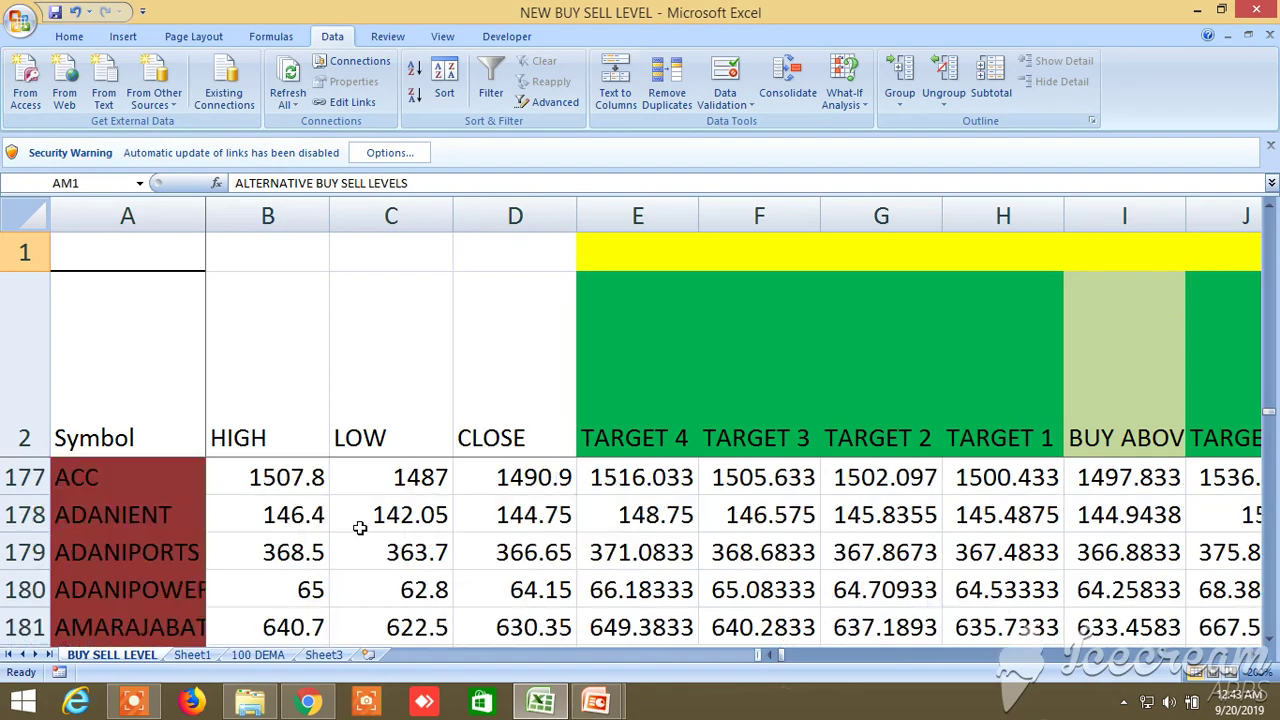
{"action": "scroll", "coordinate": [360, 527], "scroll_direction": "up", "scroll_amount": 5}
{"action": "scroll", "coordinate": [360, 527], "scroll_direction": "up", "scroll_amount": 20}
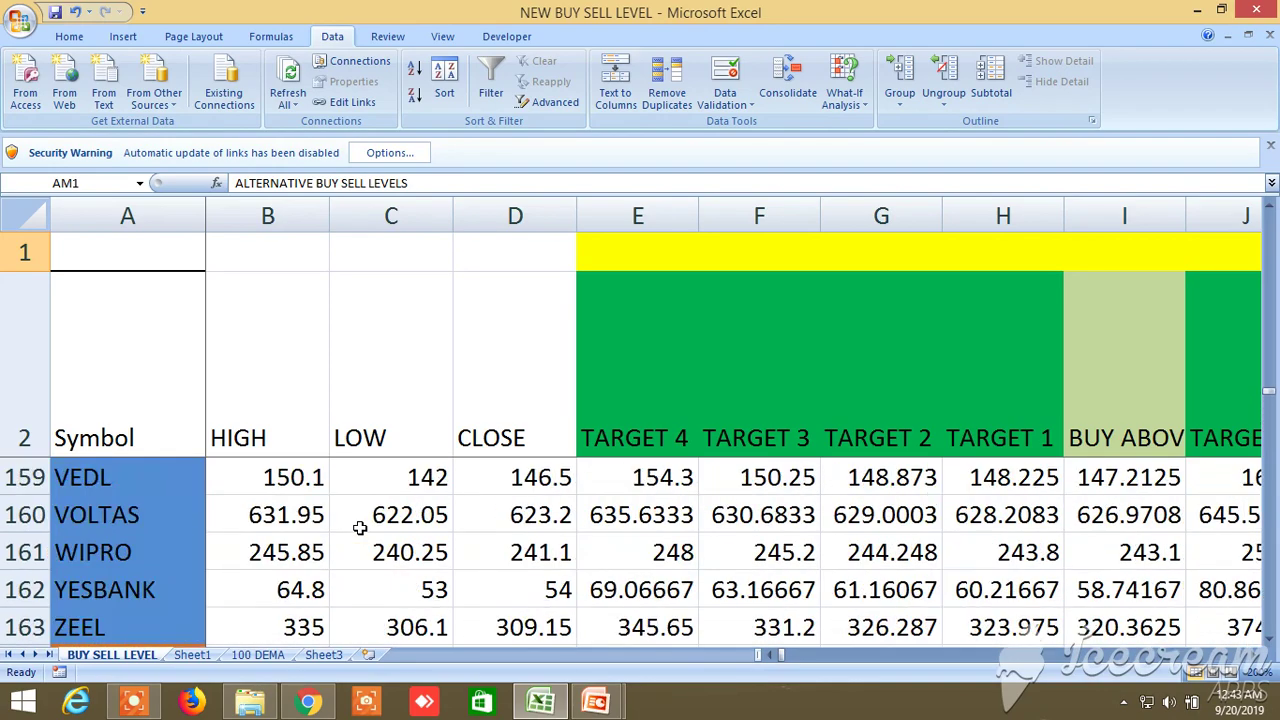
{"action": "scroll", "coordinate": [360, 527], "scroll_direction": "up", "scroll_amount": 20}
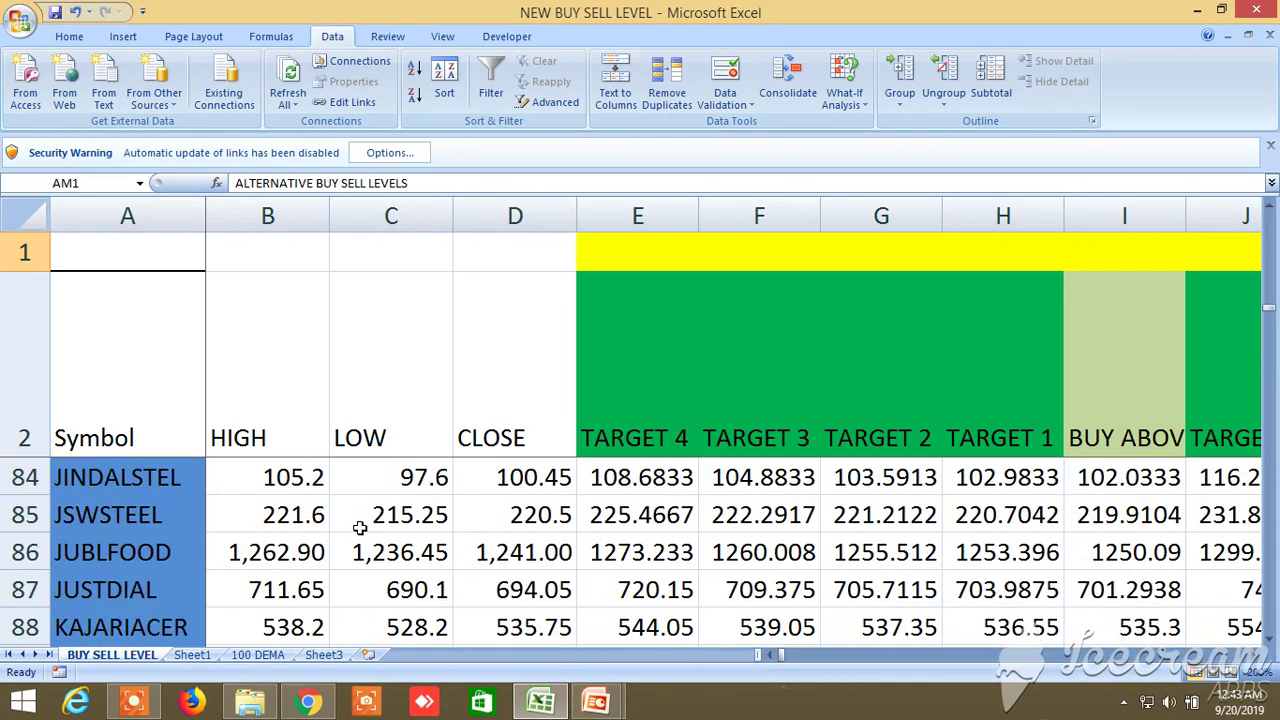
{"action": "scroll", "coordinate": [360, 527], "scroll_direction": "up", "scroll_amount": 3}
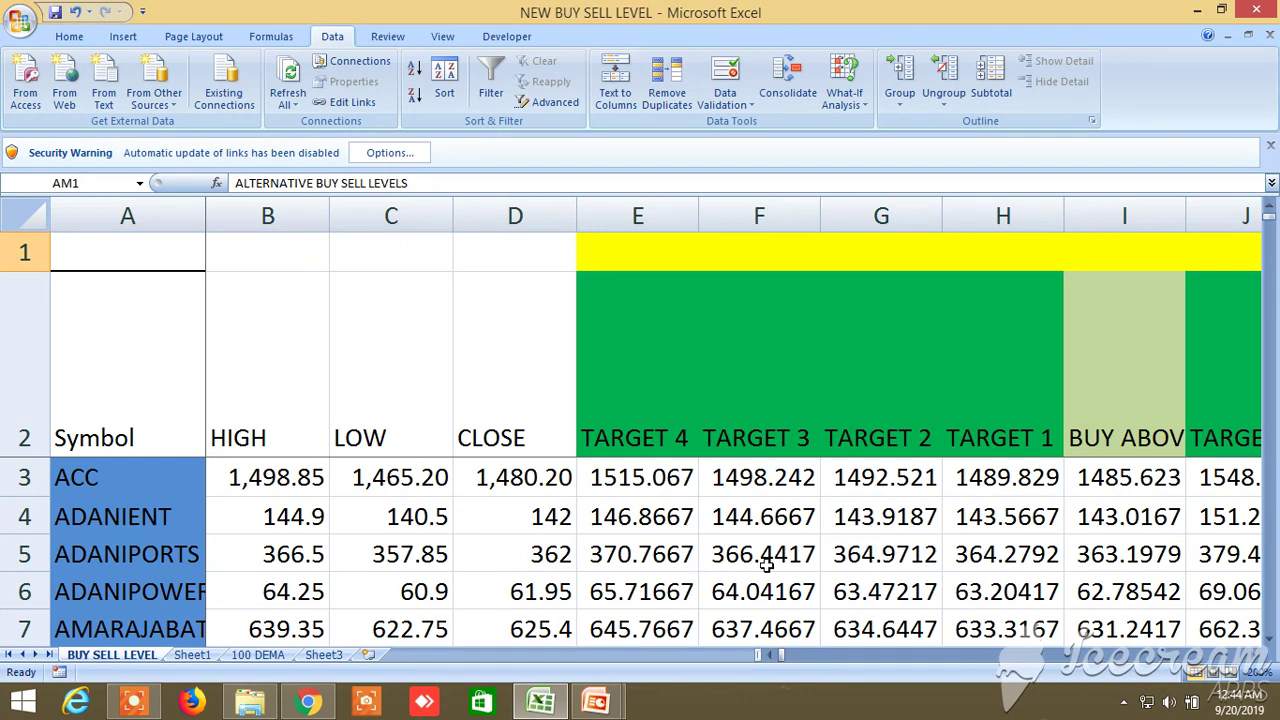
Switch to Kite in Chrome and open the chart of ADANIENT from watchlist 4.
{"action": "left_click", "coordinate": [308, 702]}
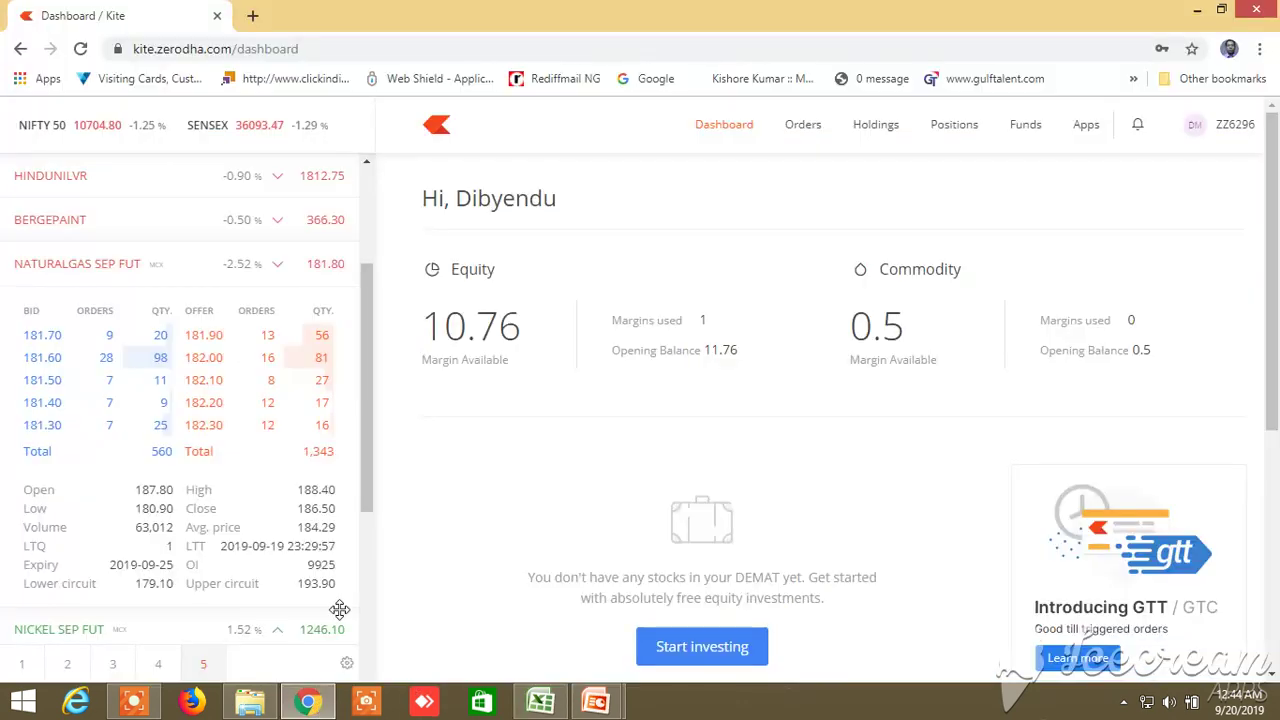
{"action": "left_click", "coordinate": [163, 670]}
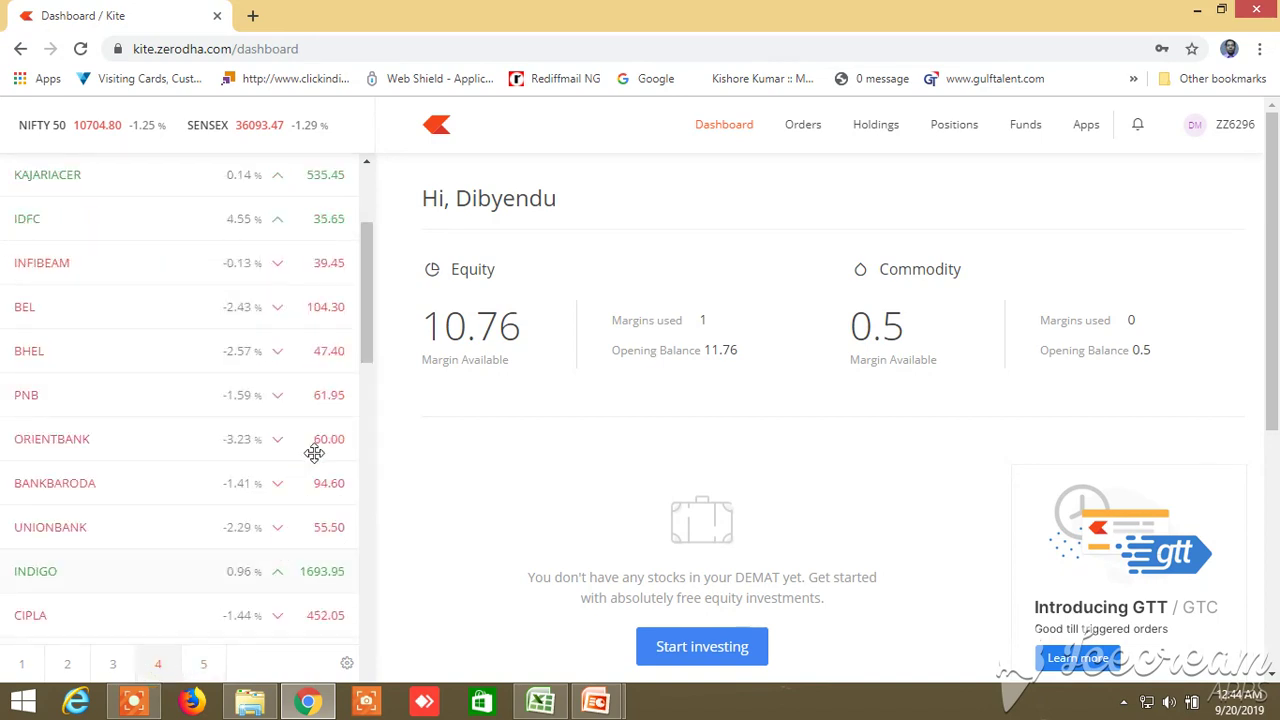
{"action": "mouse_move", "coordinate": [283, 453]}
{"action": "scroll", "coordinate": [254, 528], "scroll_direction": "down", "scroll_amount": 4}
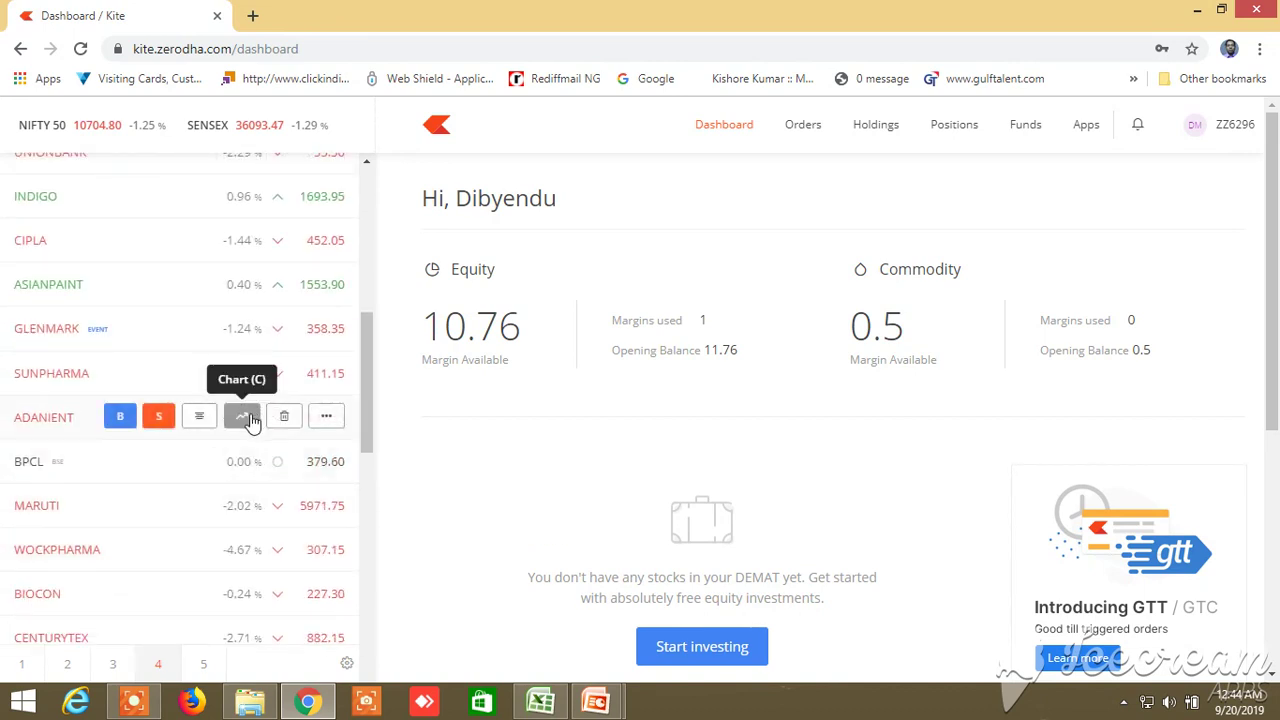
{"action": "left_click", "coordinate": [244, 417]}
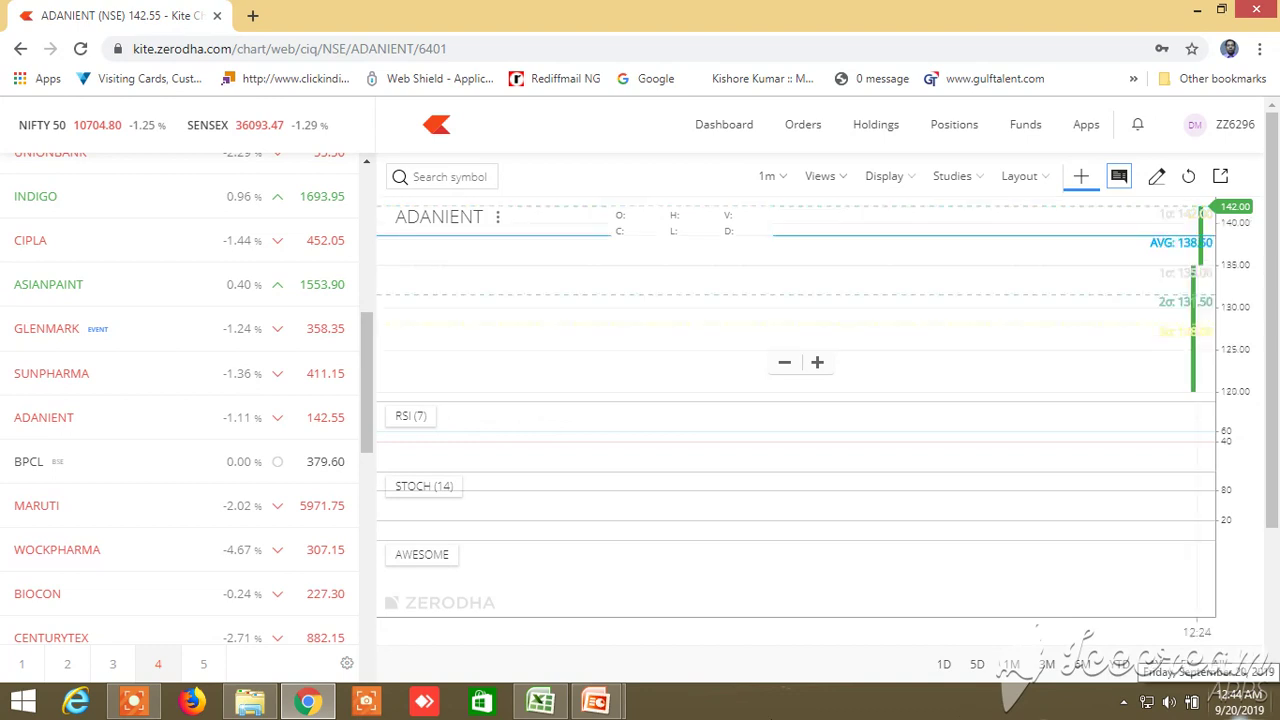
Switch back to the Excel workbook and browse down the symbol list to the nifty fut, BANKNIFTY and NIFTY rows.
{"action": "left_click", "coordinate": [540, 700]}
{"action": "scroll", "coordinate": [508, 555], "scroll_direction": "down", "scroll_amount": 13}
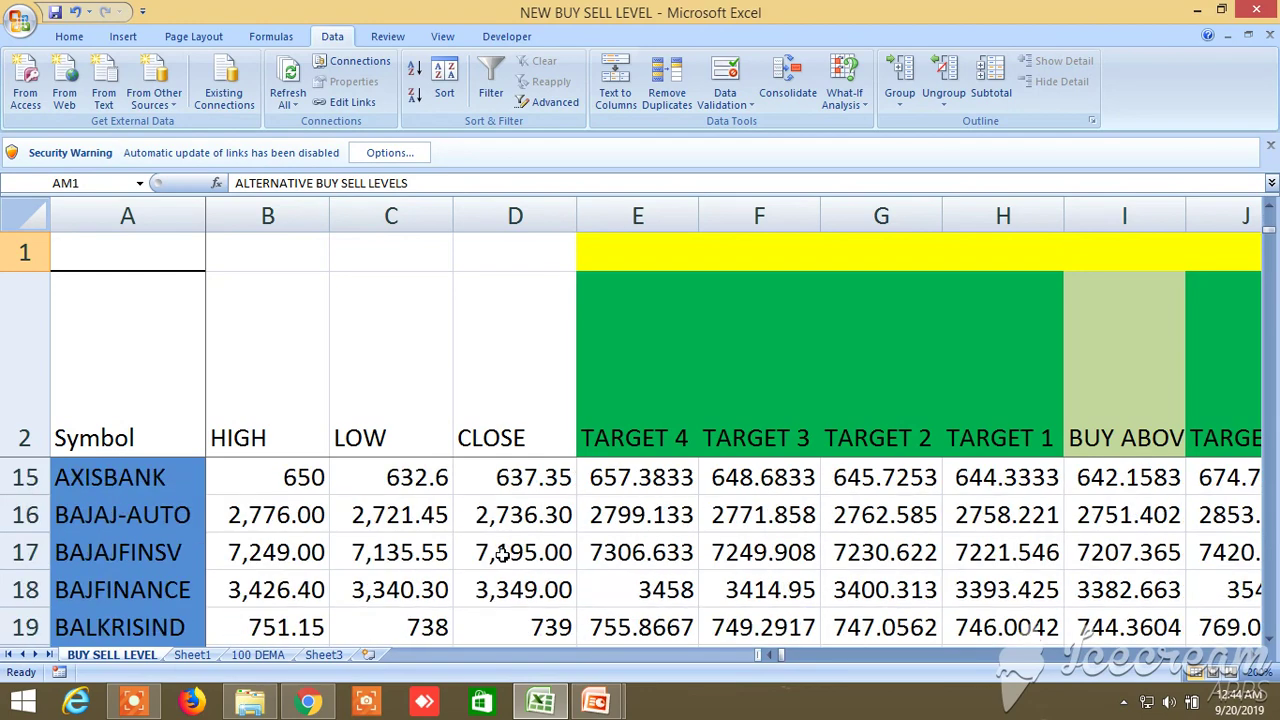
{"action": "scroll", "coordinate": [512, 553], "scroll_direction": "down", "scroll_amount": 1}
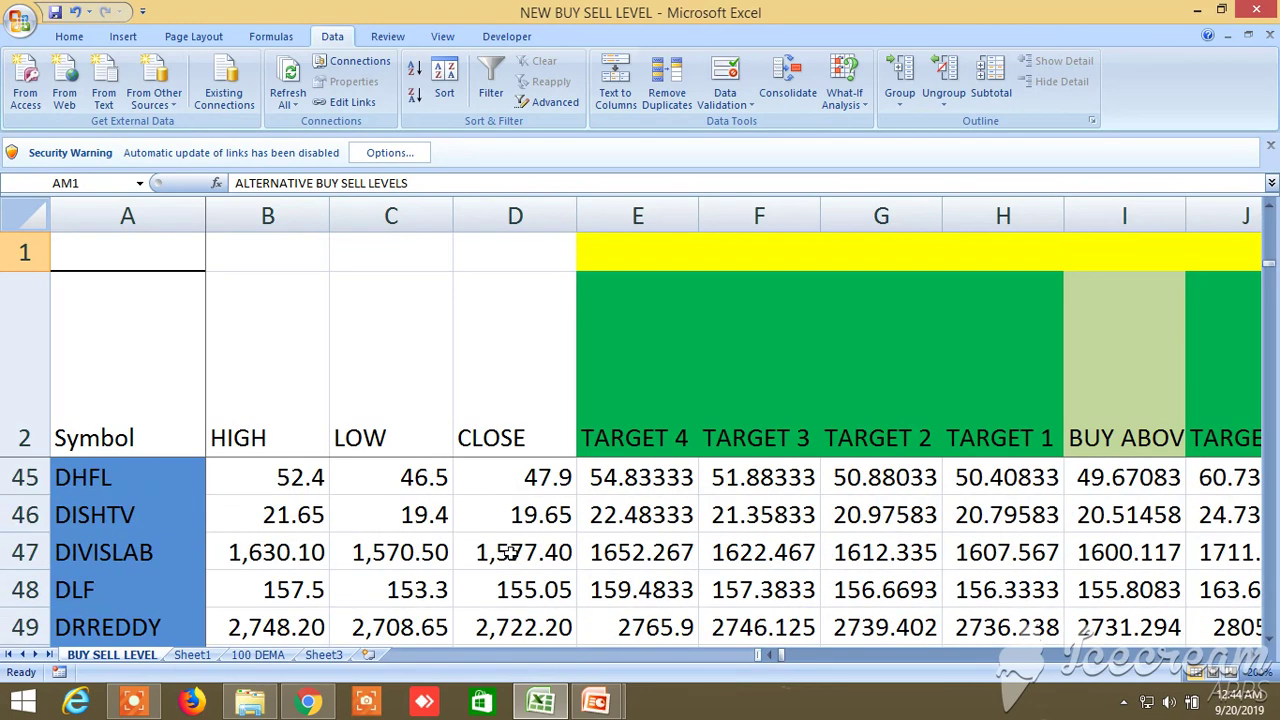
{"action": "scroll", "coordinate": [508, 553], "scroll_direction": "down", "scroll_amount": 6}
{"action": "left_click", "coordinate": [508, 553]}
{"action": "scroll", "coordinate": [508, 553], "scroll_direction": "down", "scroll_amount": 15}
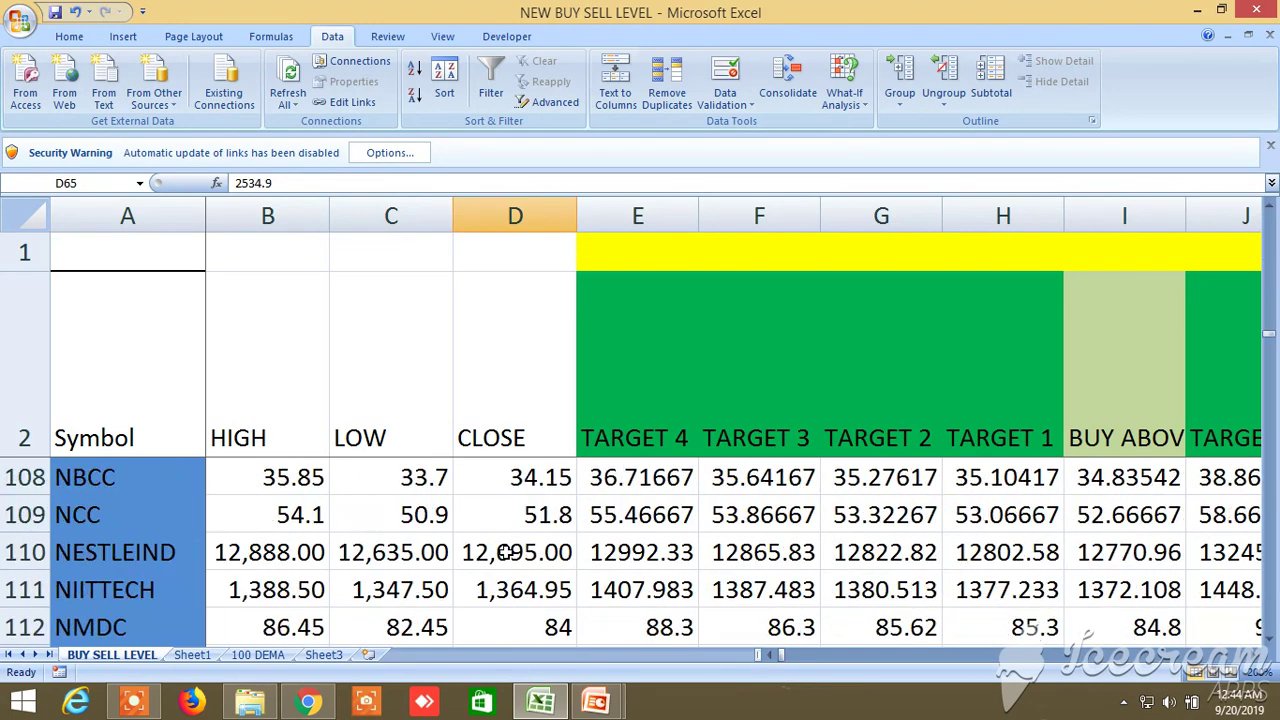
{"action": "scroll", "coordinate": [508, 553], "scroll_direction": "down", "scroll_amount": 20}
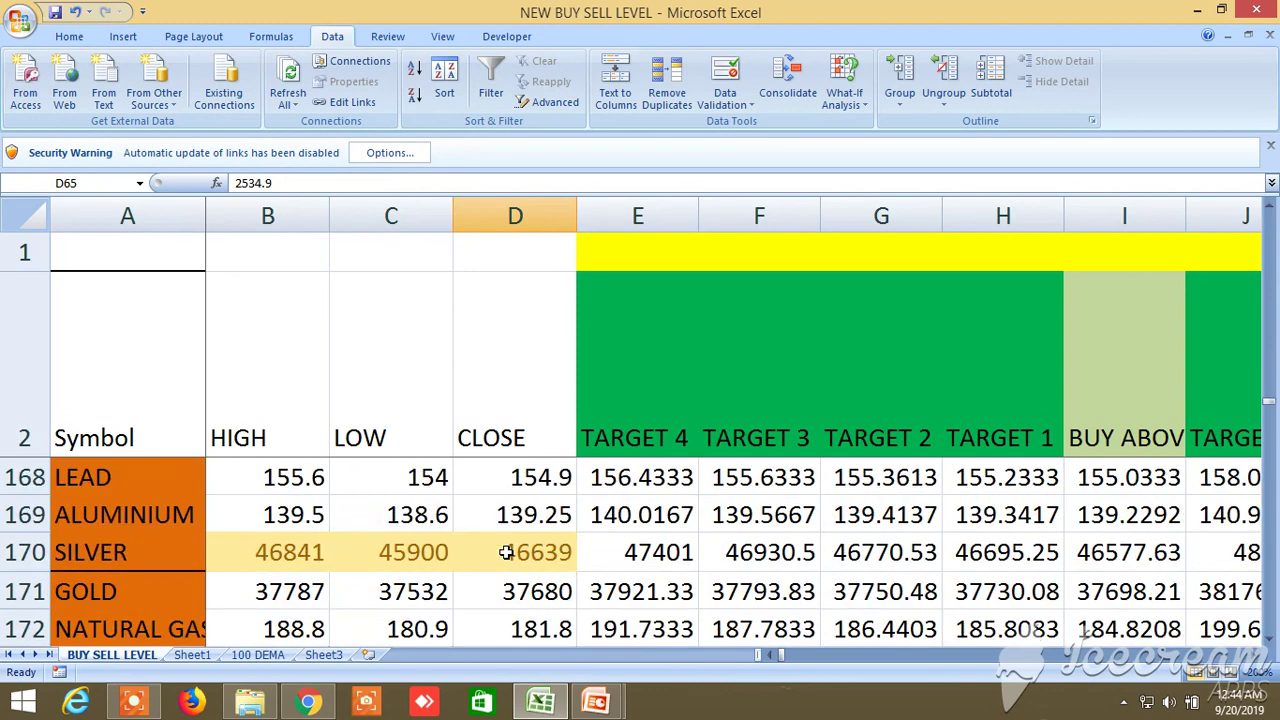
{"action": "scroll", "coordinate": [508, 553], "scroll_direction": "down", "scroll_amount": 1}
{"action": "scroll", "coordinate": [508, 553], "scroll_direction": "down", "scroll_amount": 1}
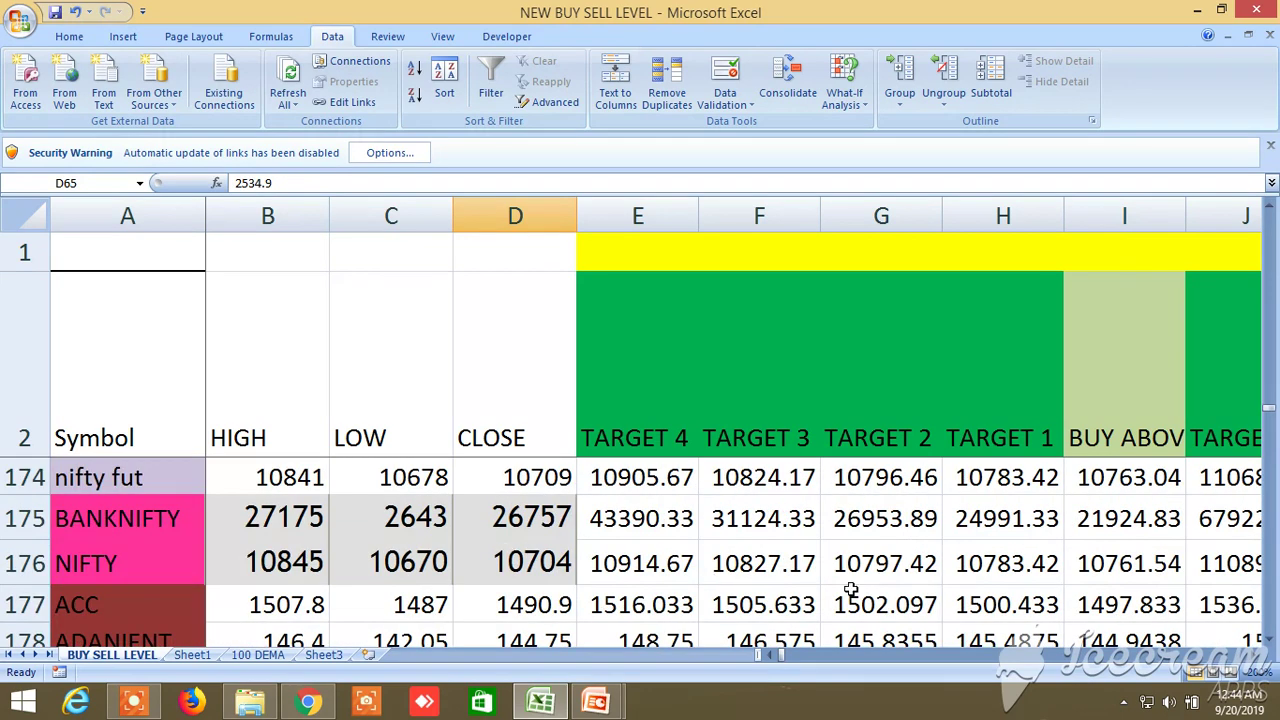
Examine the BUY SELL LEVELS columns for the BANKNIFTY and NIFTY futures and index rows, covering both buy and sell targets.
{"action": "left_click", "coordinate": [1270, 205]}
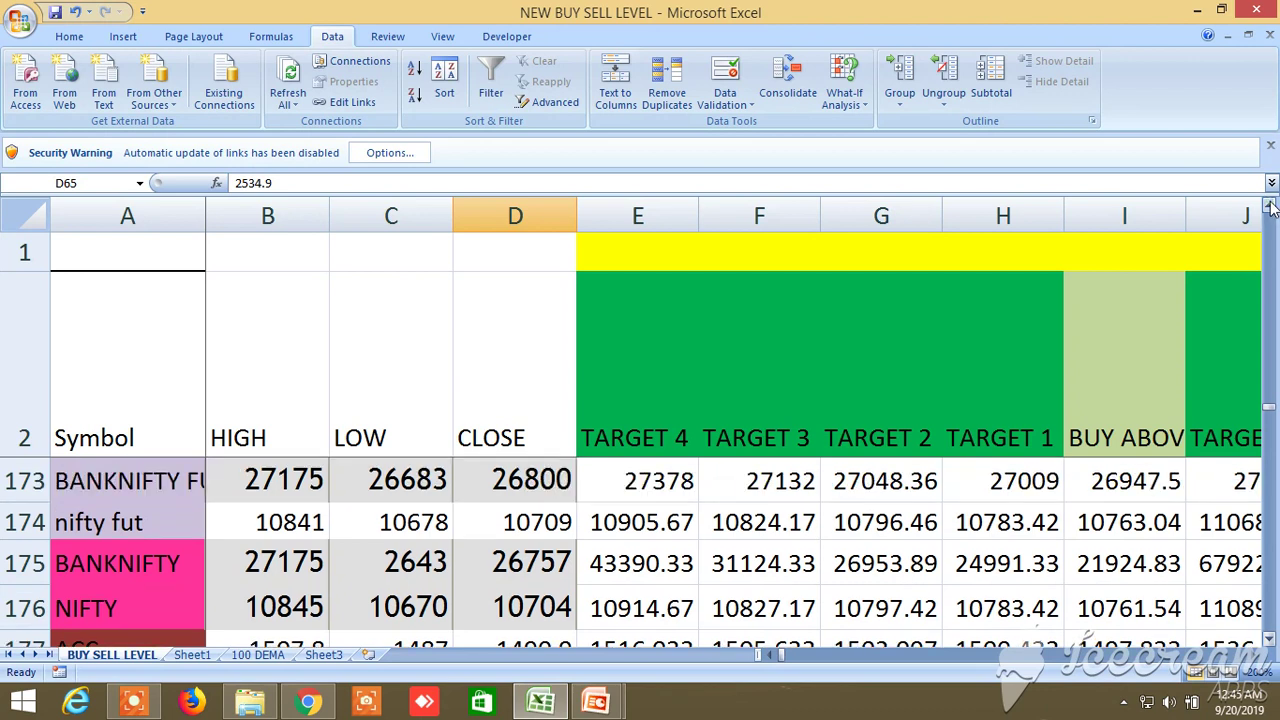
{"action": "left_click", "coordinate": [1255, 656]}
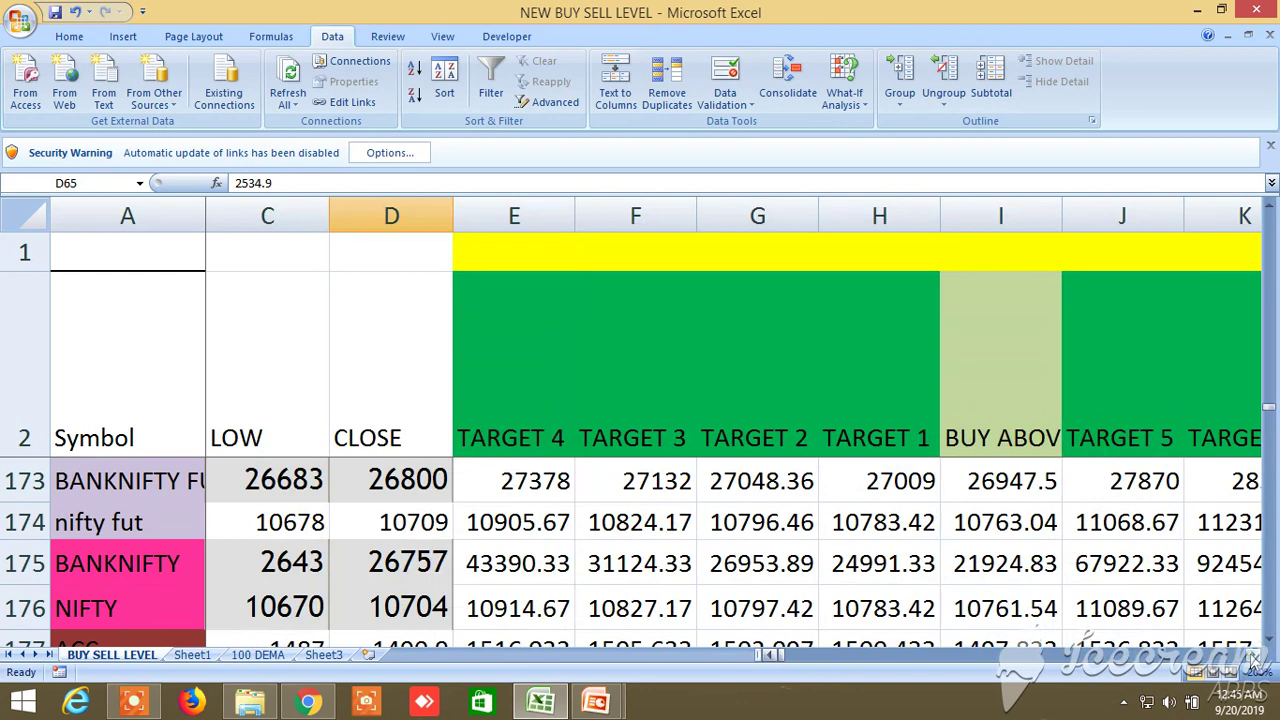
{"action": "left_click", "coordinate": [1255, 656]}
{"action": "left_click", "coordinate": [1255, 656]}
{"action": "left_click", "coordinate": [1255, 656]}
{"action": "left_click", "coordinate": [1255, 656]}
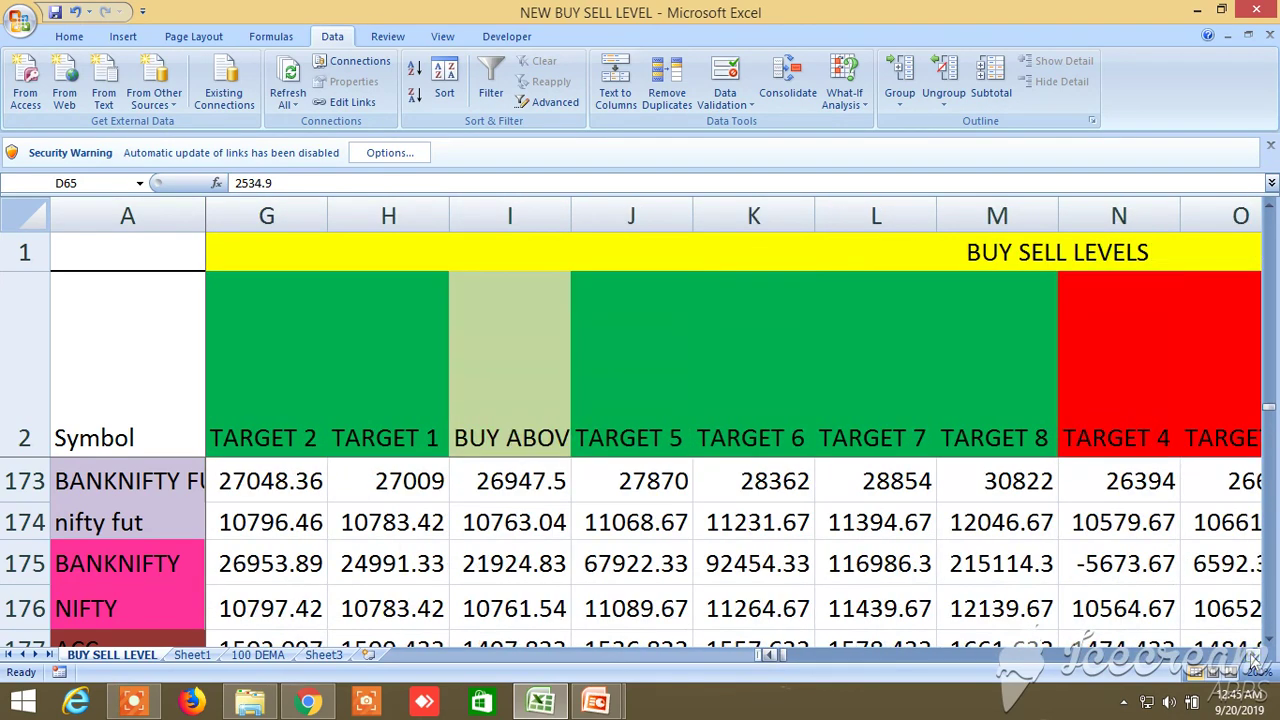
{"action": "left_click", "coordinate": [1255, 656]}
{"action": "left_click", "coordinate": [1255, 656]}
{"action": "left_click", "coordinate": [1255, 656]}
{"action": "left_click", "coordinate": [1255, 656]}
{"action": "left_click", "coordinate": [1255, 656]}
{"action": "left_click", "coordinate": [1255, 656]}
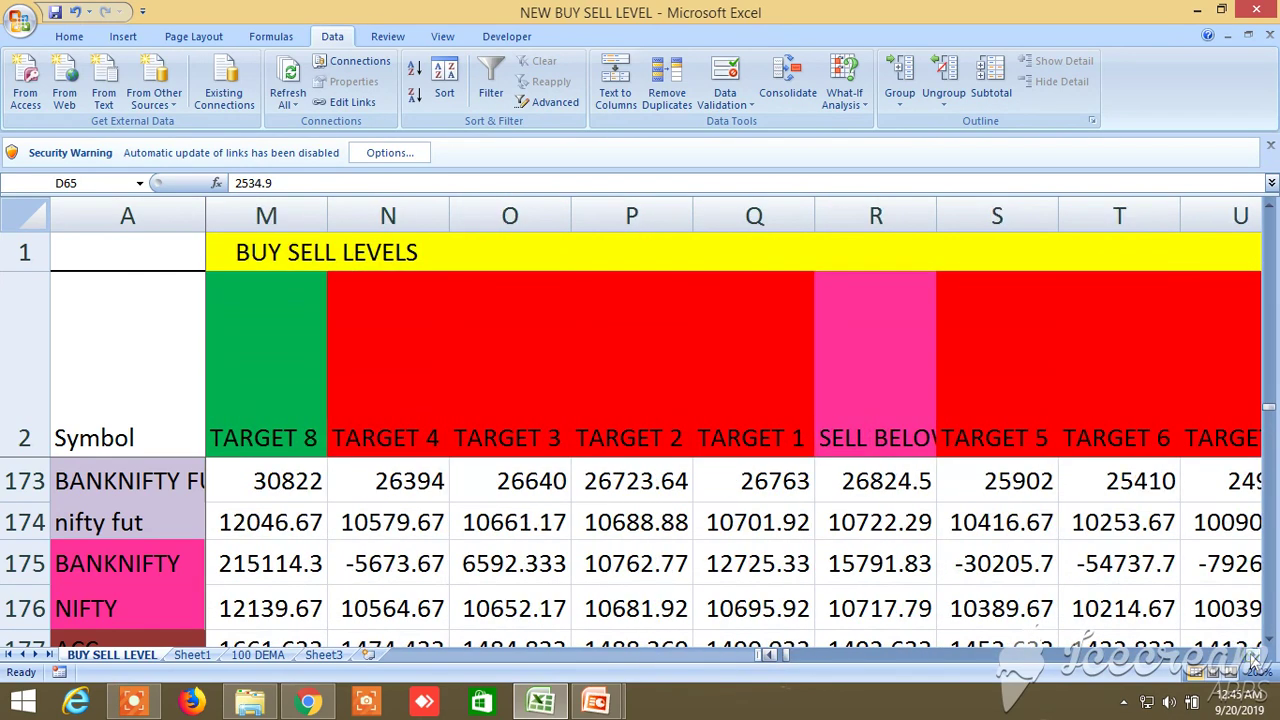
Review the advance/decline, volatility, delivery percentage and PIVOT POINT columns for the BANKNIFTY and NIFTY futures and index rows.
{"action": "left_click_drag", "start_coordinate": [1255, 656], "coordinate": [1255, 656]}
{"action": "left_click", "coordinate": [1255, 656]}
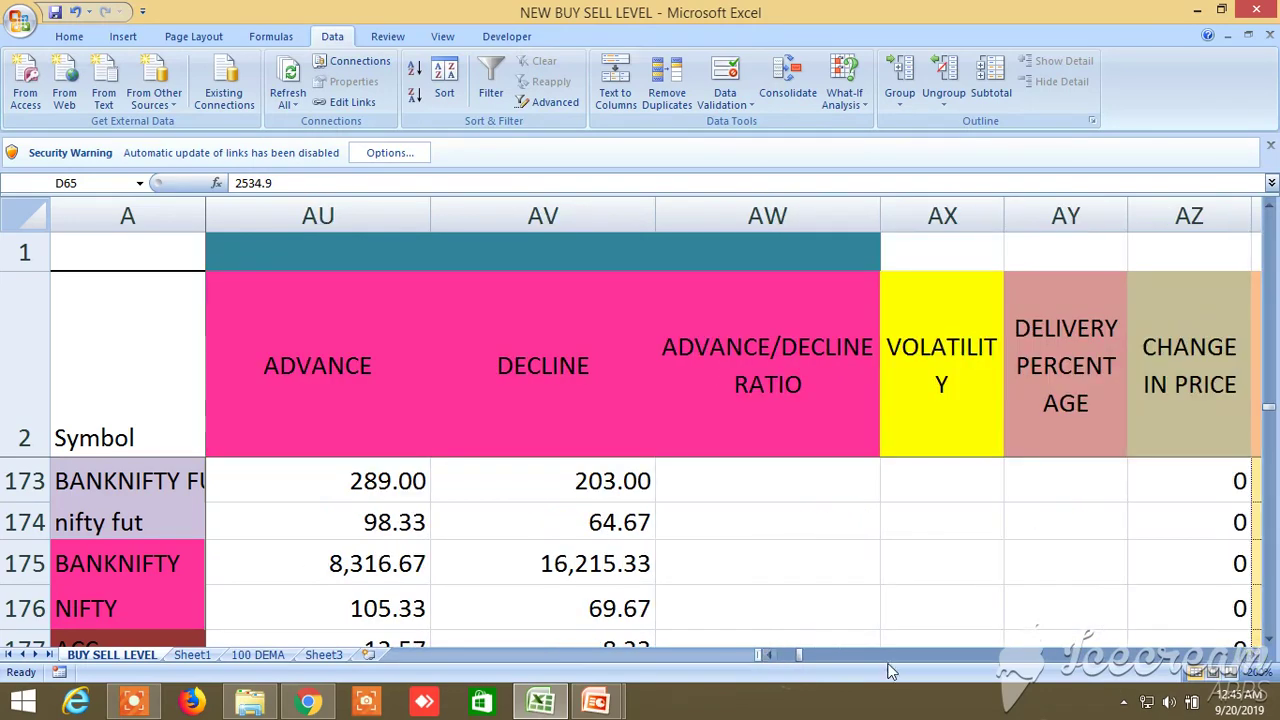
{"action": "left_click_drag", "start_coordinate": [800, 654], "coordinate": [838, 660]}
{"action": "left_click_drag", "start_coordinate": [1250, 663], "coordinate": [1250, 663]}
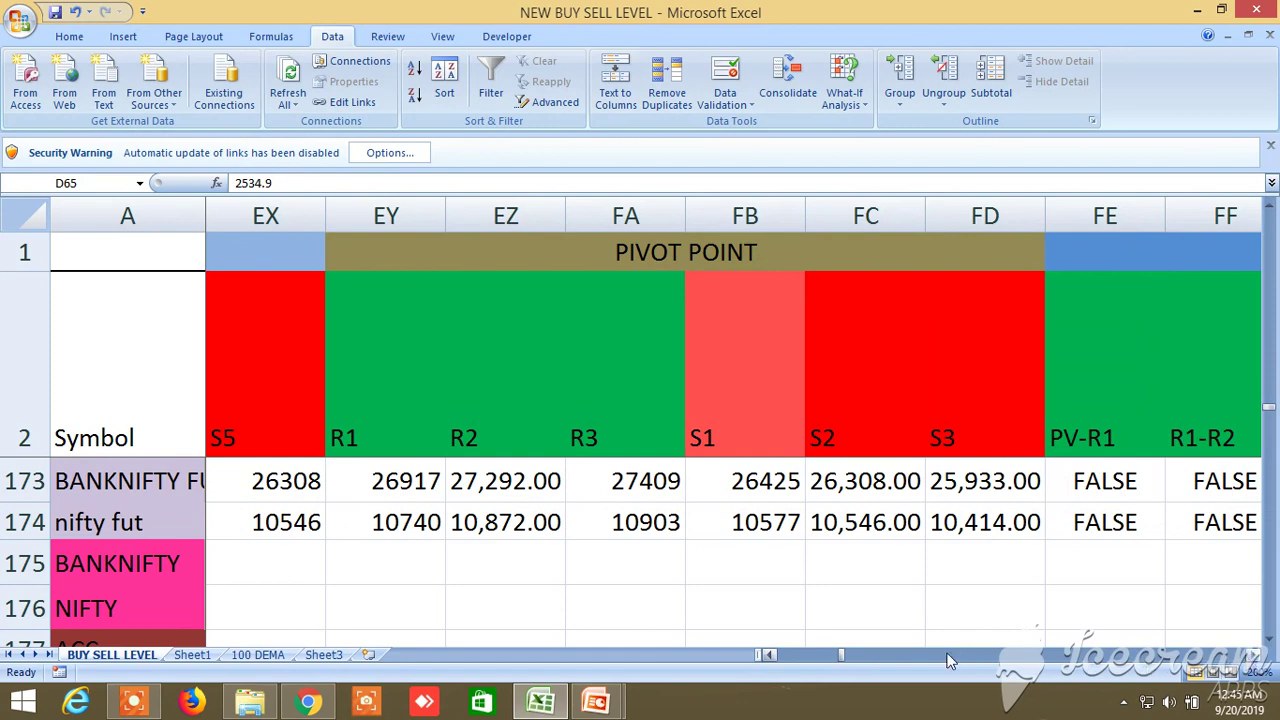
Return to the first columns and examine the BUY ABOVE level and buy targets for the commodity rows from CRUDEOIL to LEAD.
{"action": "left_click_drag", "start_coordinate": [834, 660], "coordinate": [768, 660]}
{"action": "scroll", "coordinate": [407, 562], "scroll_direction": "up", "scroll_amount": 3}
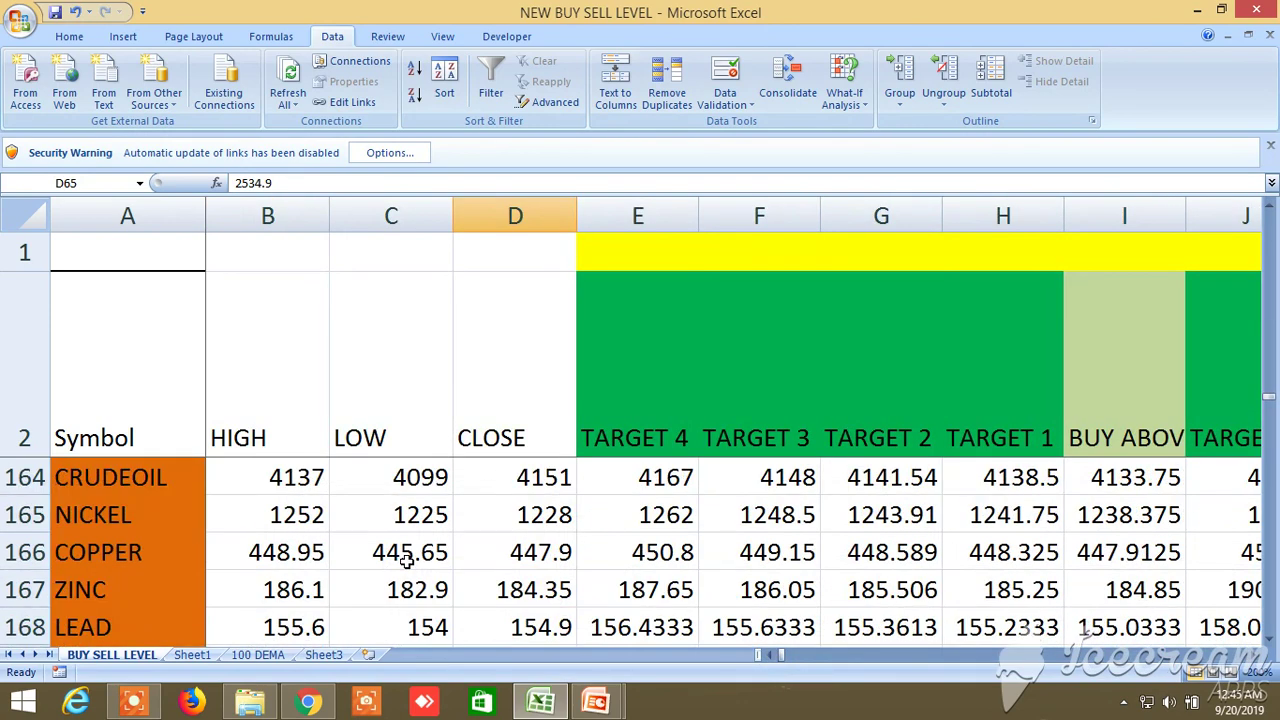
{"action": "left_click", "coordinate": [1271, 640]}
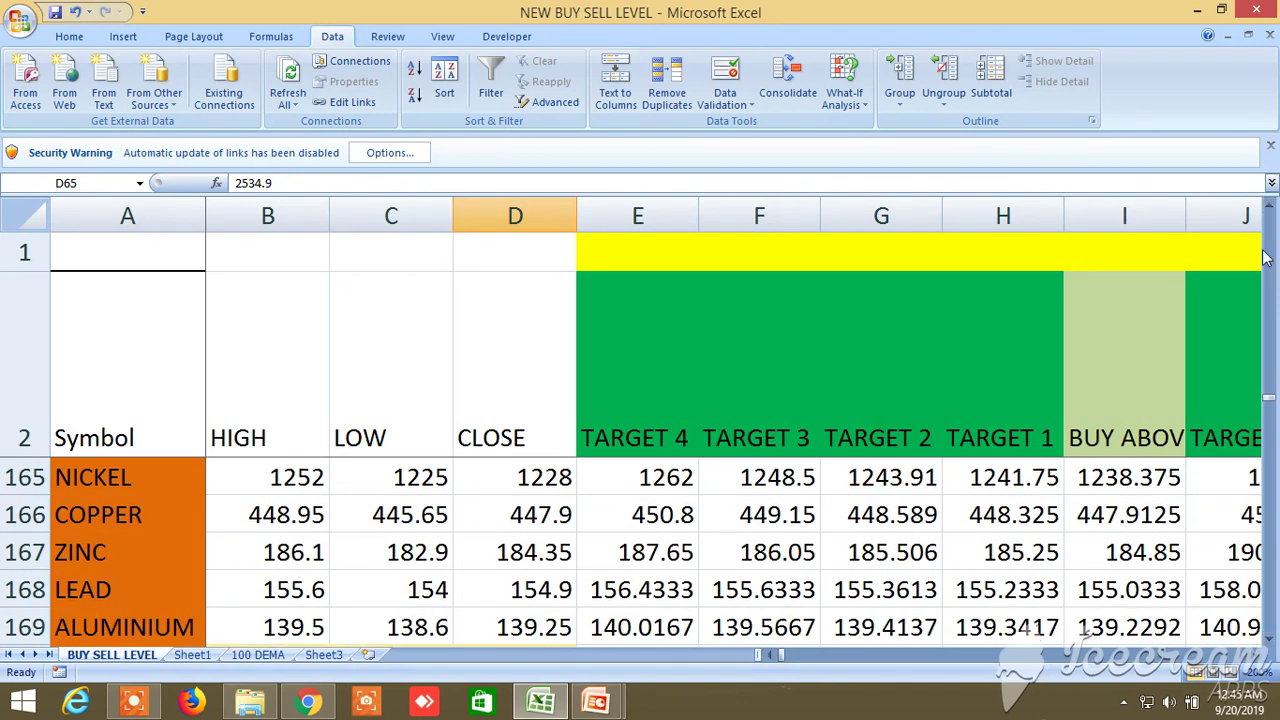
{"action": "left_click", "coordinate": [1271, 206]}
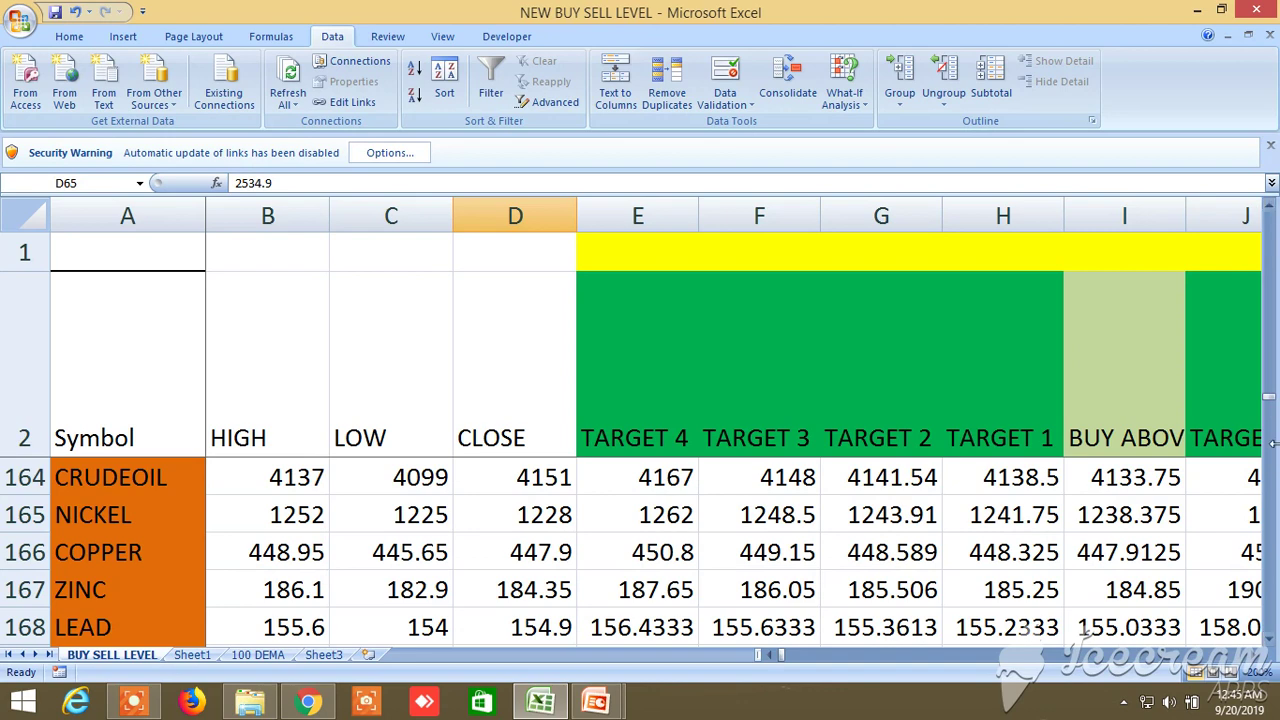
{"action": "left_click", "coordinate": [1255, 655]}
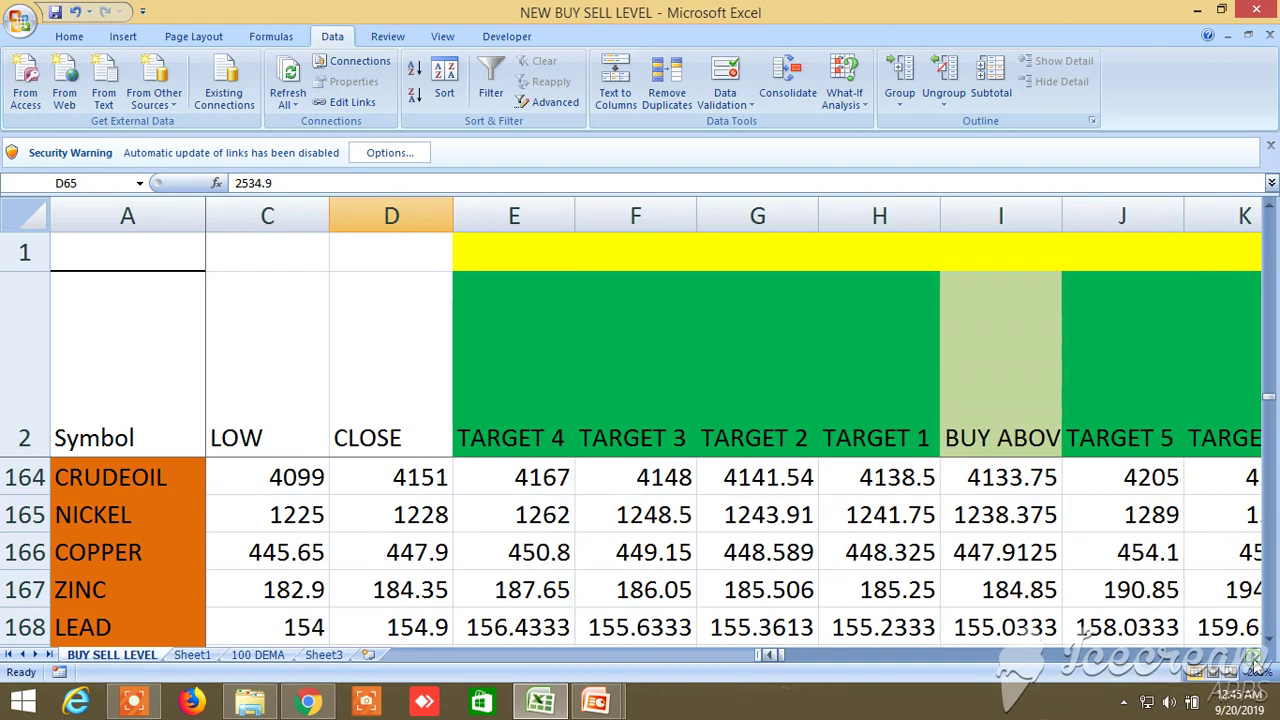
{"action": "left_click", "coordinate": [1255, 655]}
{"action": "left_click", "coordinate": [1255, 657]}
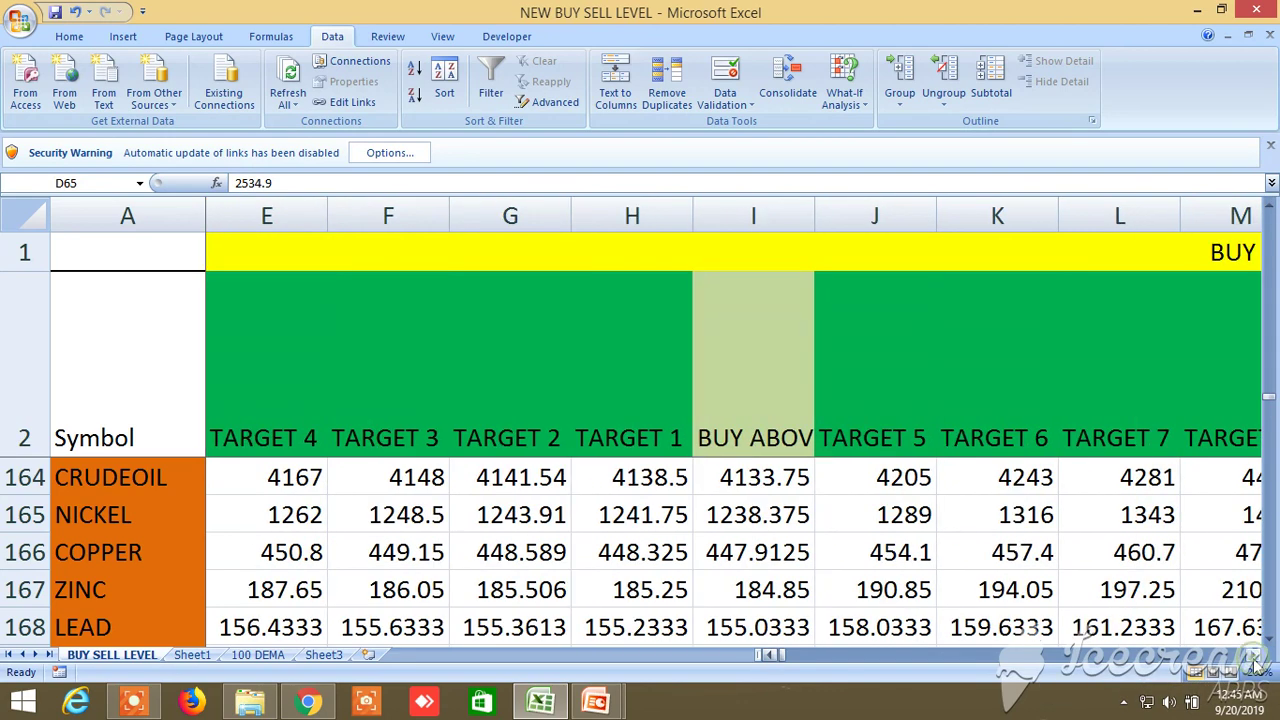
{"action": "left_click", "coordinate": [1255, 657]}
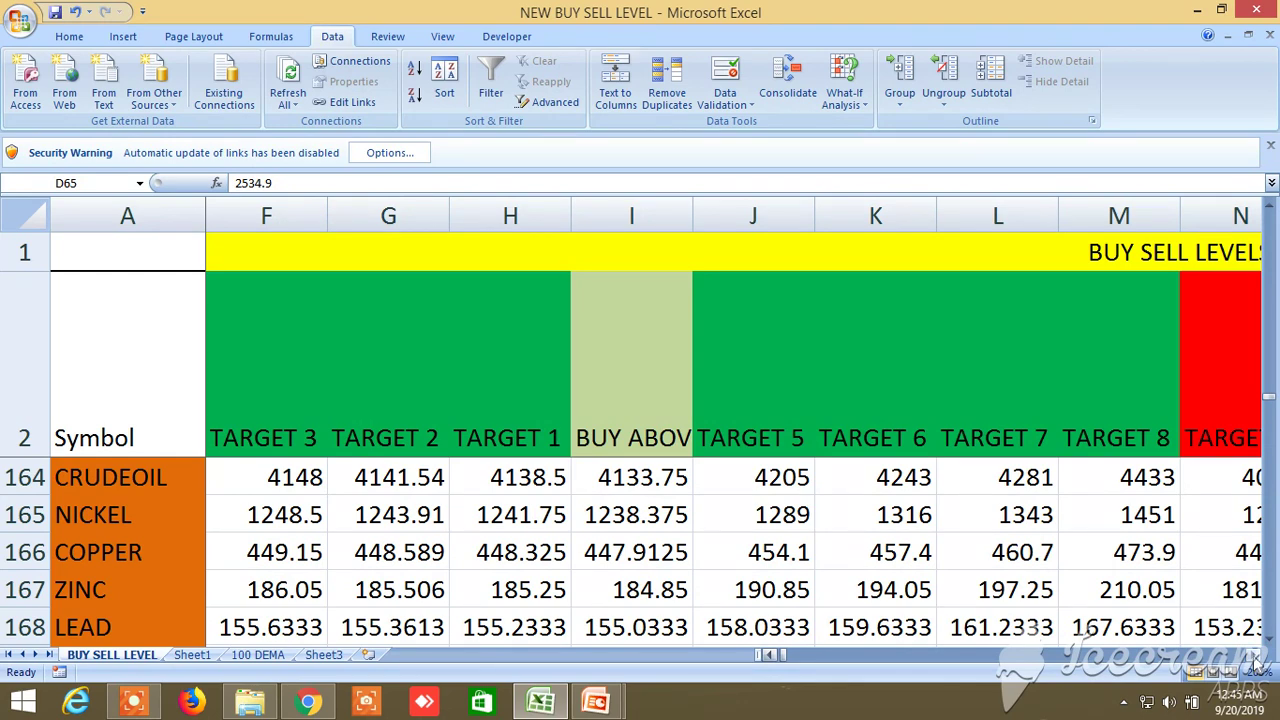
Examine the SELL BELOW level and sell targets up to Target 8 for the commodity rows from CRUDEOIL to LEAD.
{"action": "left_click", "coordinate": [1255, 657]}
{"action": "left_click", "coordinate": [1255, 657]}
{"action": "left_click", "coordinate": [1255, 657]}
{"action": "left_click", "coordinate": [1255, 657]}
{"action": "left_click", "coordinate": [1255, 657]}
{"action": "left_click", "coordinate": [1255, 657]}
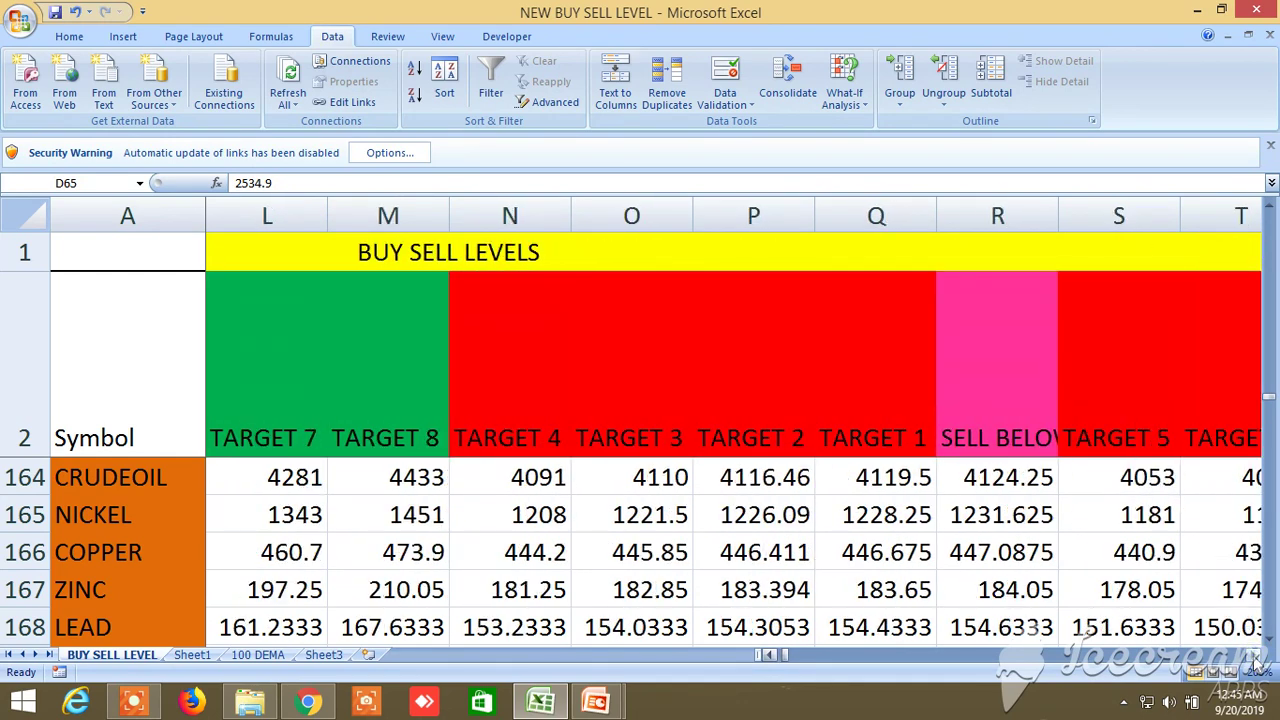
{"action": "left_click", "coordinate": [1255, 657]}
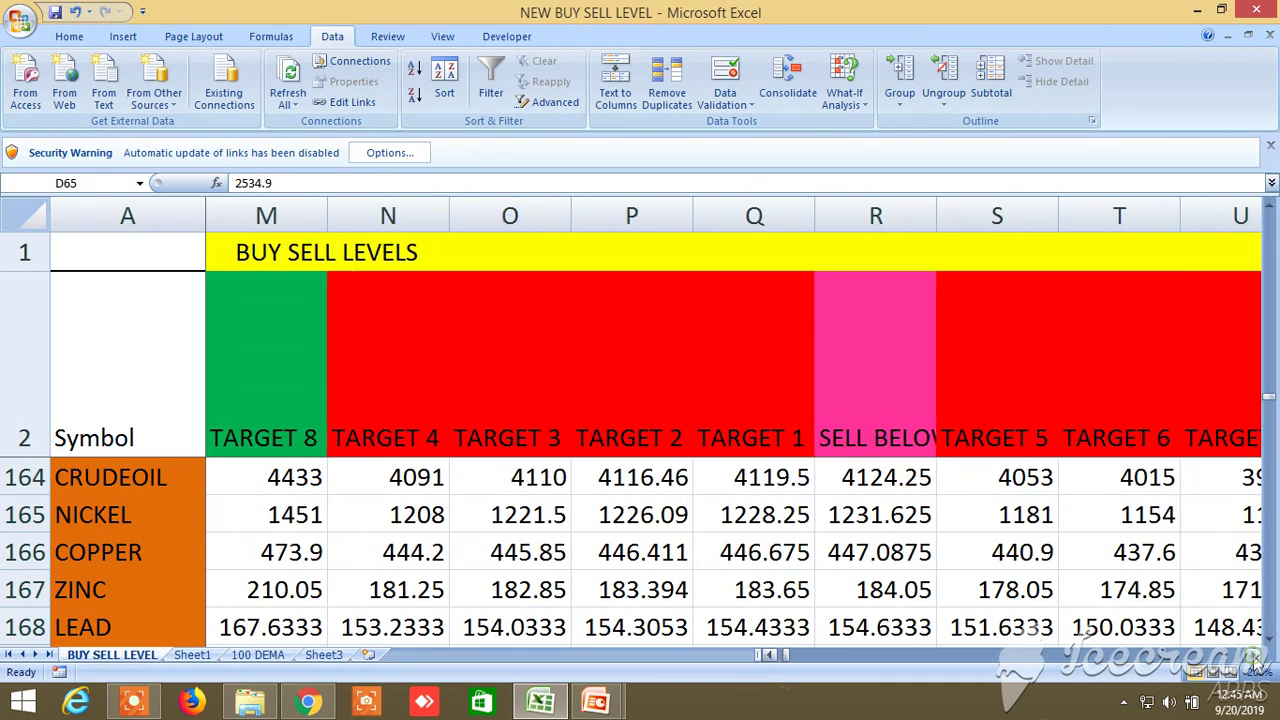
{"action": "left_click", "coordinate": [1255, 657]}
{"action": "left_click", "coordinate": [1255, 657]}
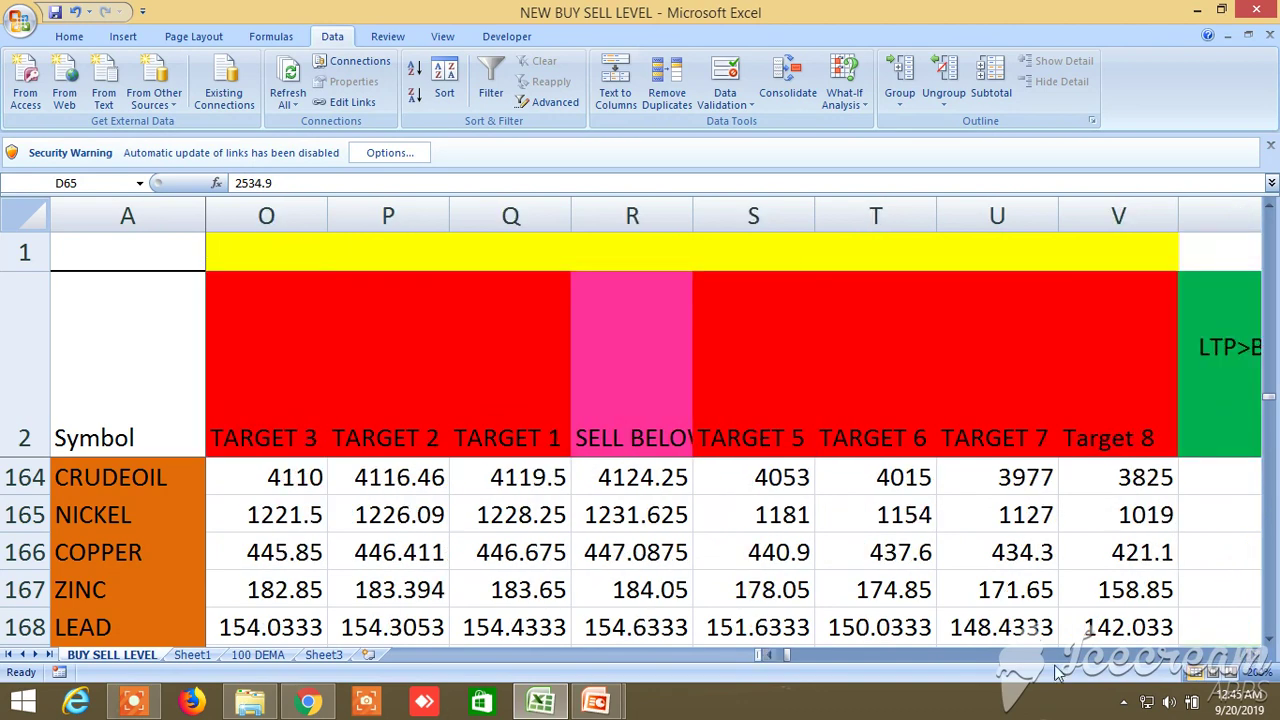